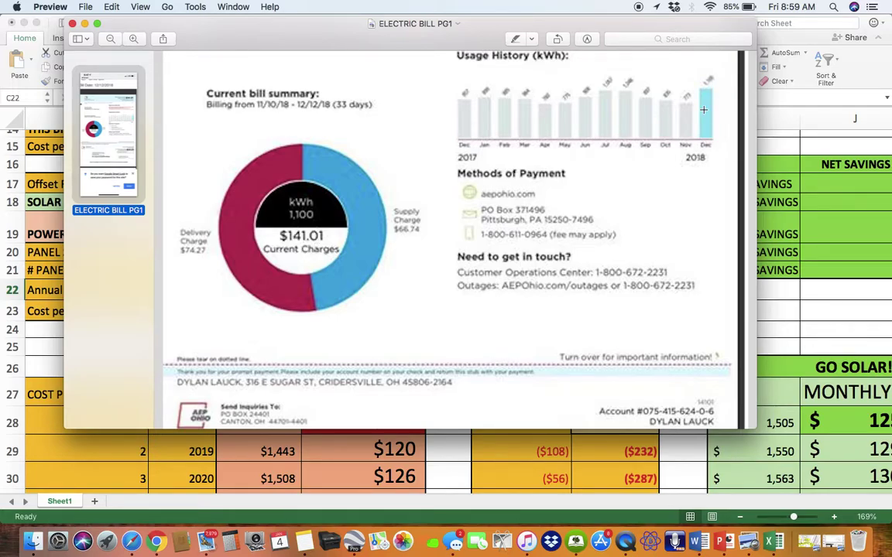
# Step: Examine the usage history chart and the current charges on the electric bill
pyautogui.scroll(3, 666, 109)
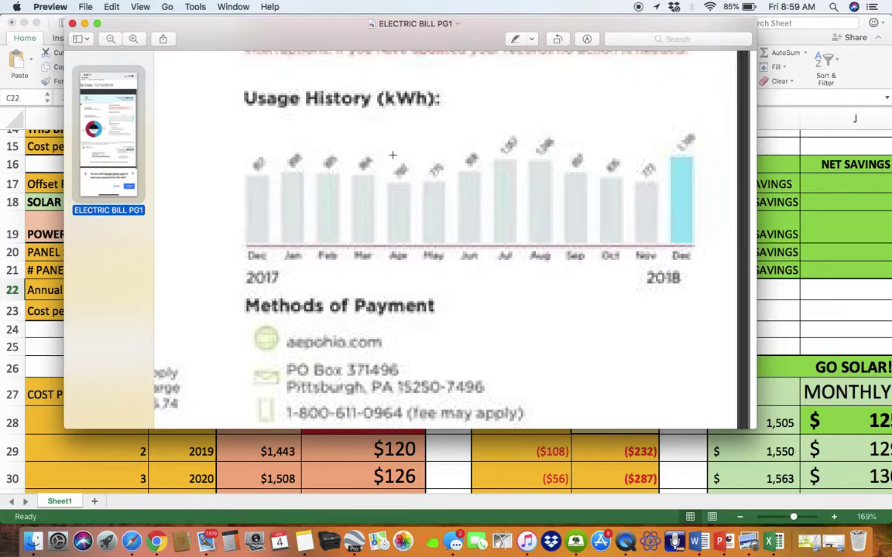
pyautogui.hscroll(-5, 406, 264)
pyautogui.scroll(-3, 406, 263)
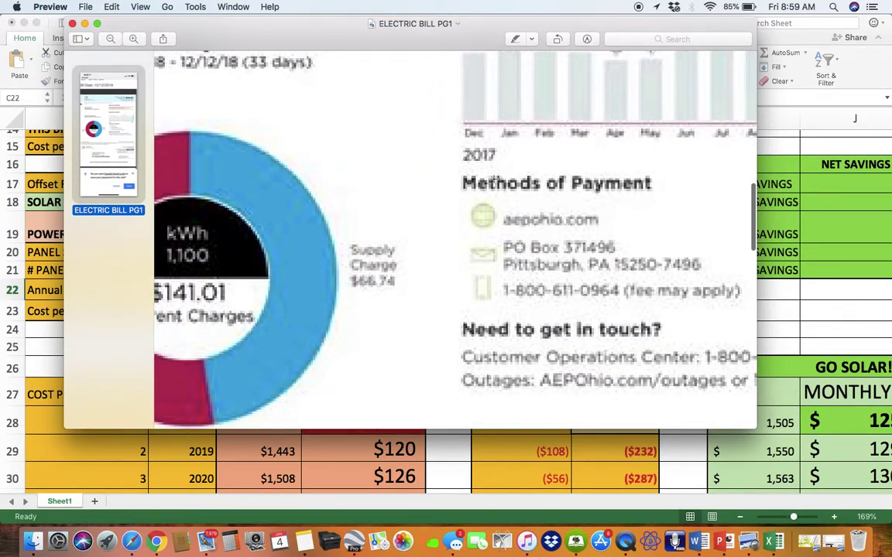
pyautogui.hscroll(5, 493, 180)
pyautogui.scroll(3, 493, 179)
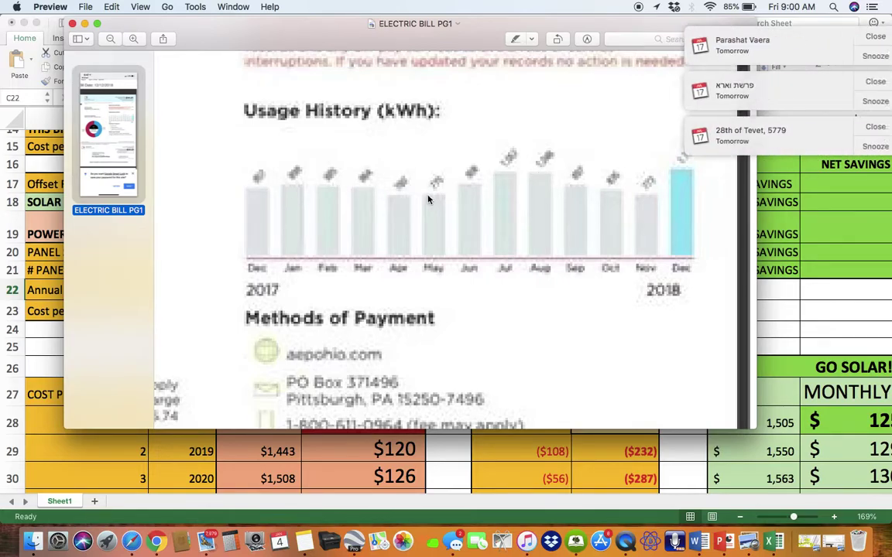
# Step: Dismiss the calendar notifications and switch to the cost analysis workbook in Excel
pyautogui.click(861, 39)
pyautogui.click(861, 39)
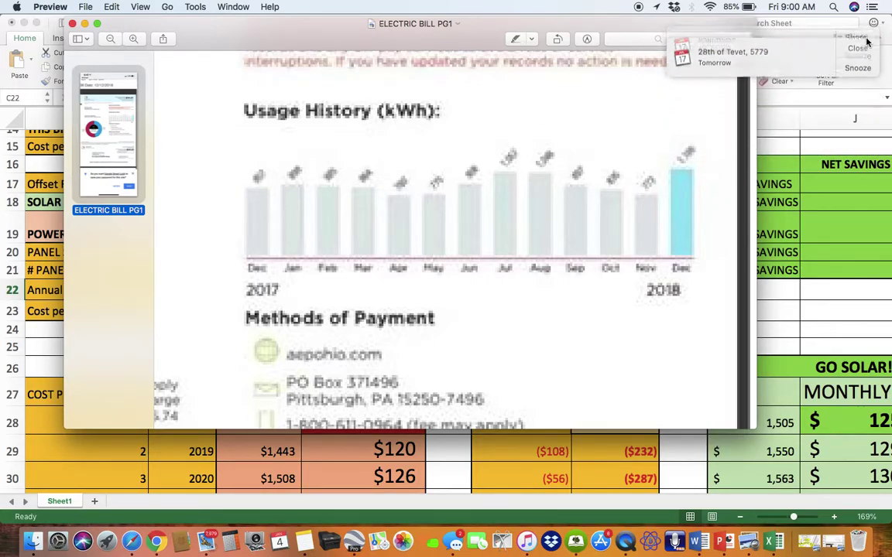
pyautogui.click(861, 39)
pyautogui.click(819, 241)
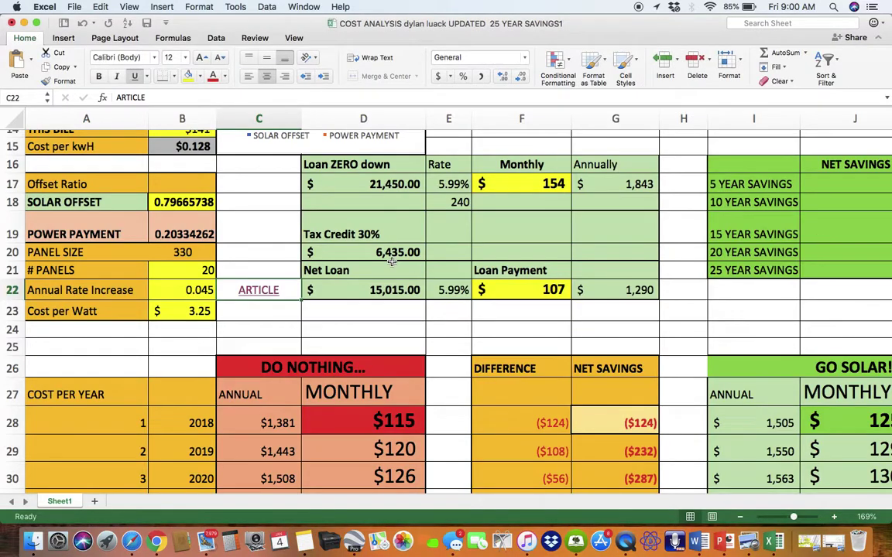
# Step: Set the number of panels in the cost analysis to 0
pyautogui.scroll(5, 795, 241)
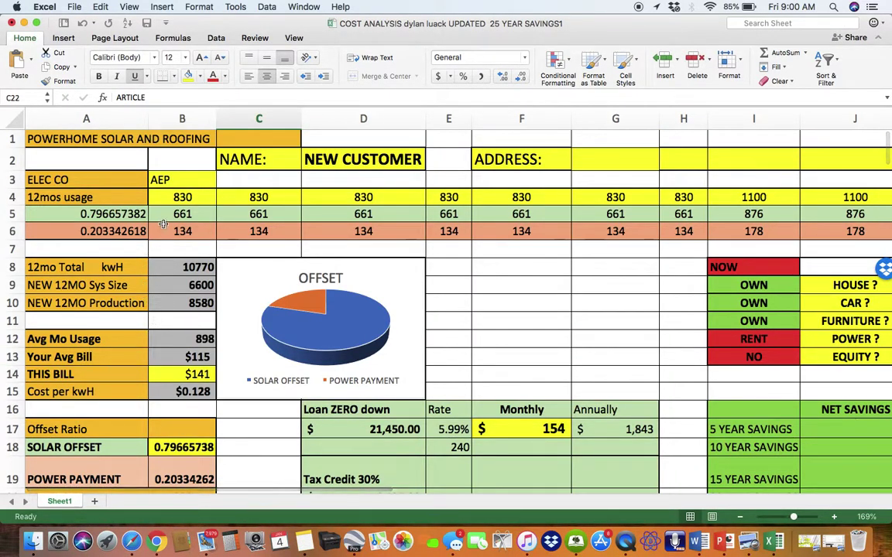
pyautogui.click(184, 197)
pyautogui.scroll(-5, 185, 333)
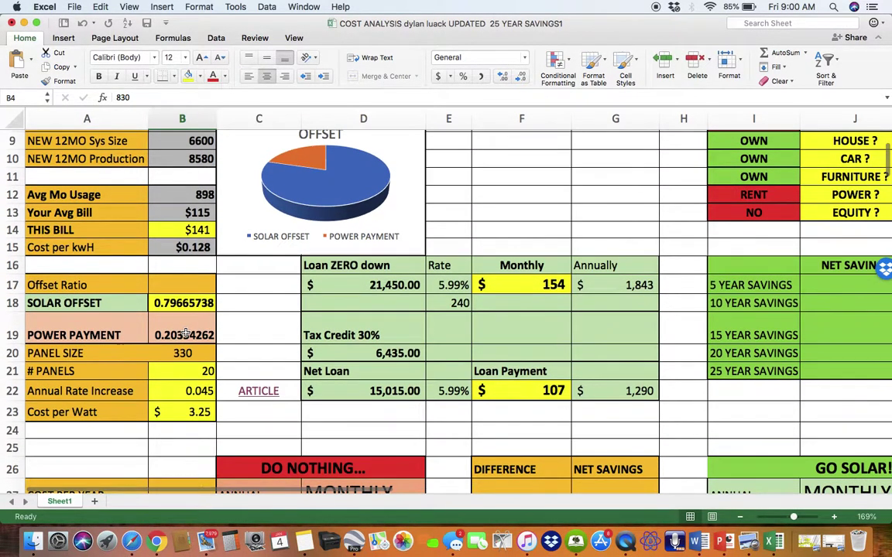
pyautogui.click(191, 375)
pyautogui.write('0')
pyautogui.press('Tab')
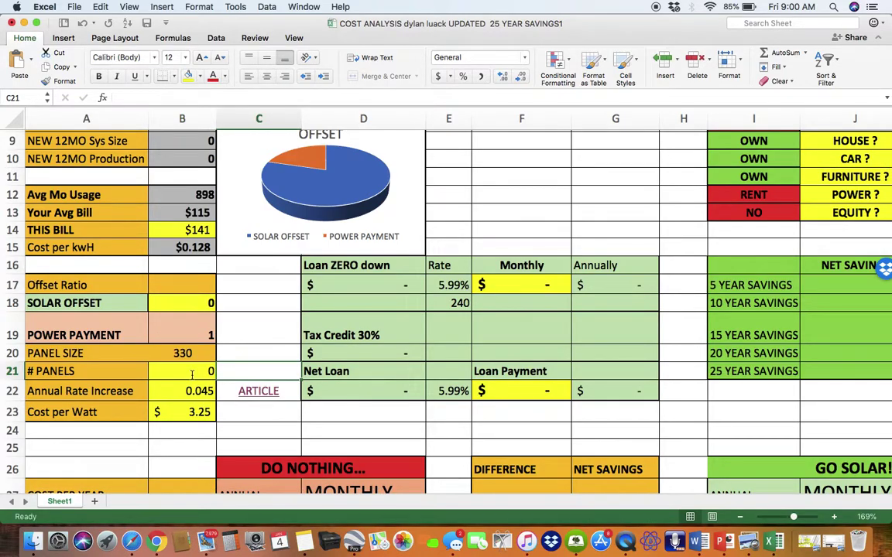
# Step: Review the monthly values in the 12-month usage row, from the first month through the last month
pyautogui.scroll(4, 255, 389)
pyautogui.scroll(1, 256, 389)
pyautogui.click(193, 198)
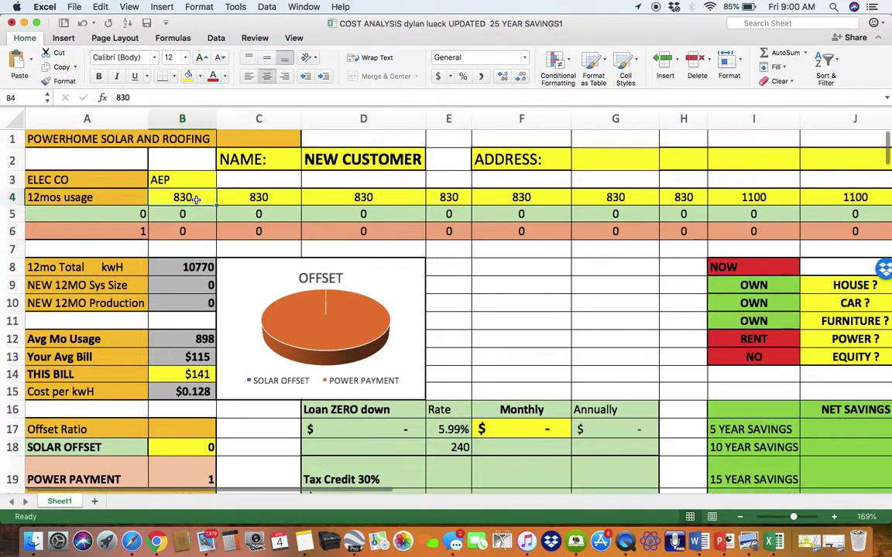
pyautogui.scroll(-3, 195, 198)
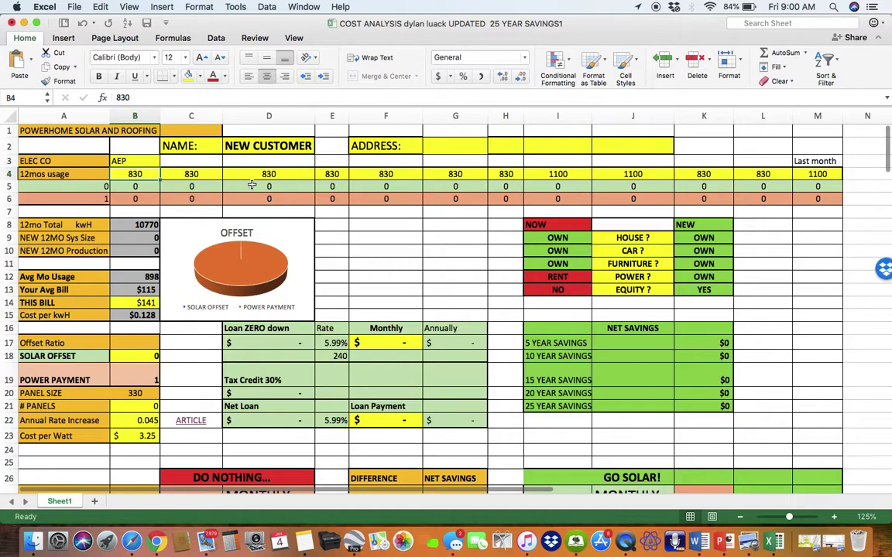
pyautogui.moveTo(152, 173); pyautogui.dragTo(776, 177)
pyautogui.click(770, 175)
pyautogui.click(818, 173)
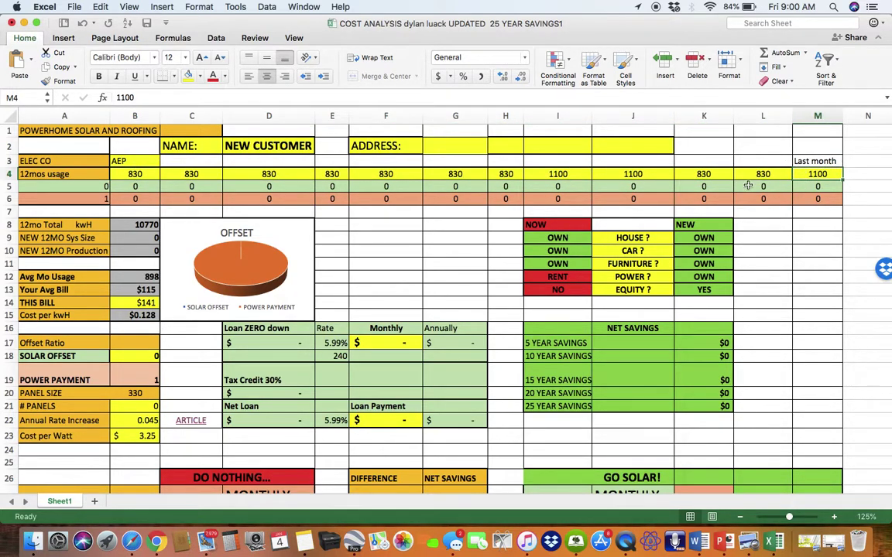
pyautogui.click(634, 175)
pyautogui.click(567, 175)
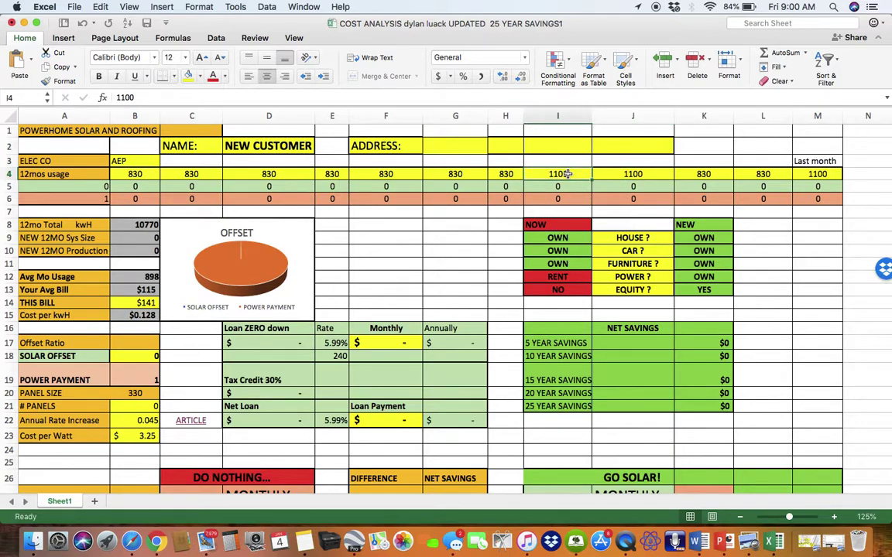
pyautogui.click(808, 174)
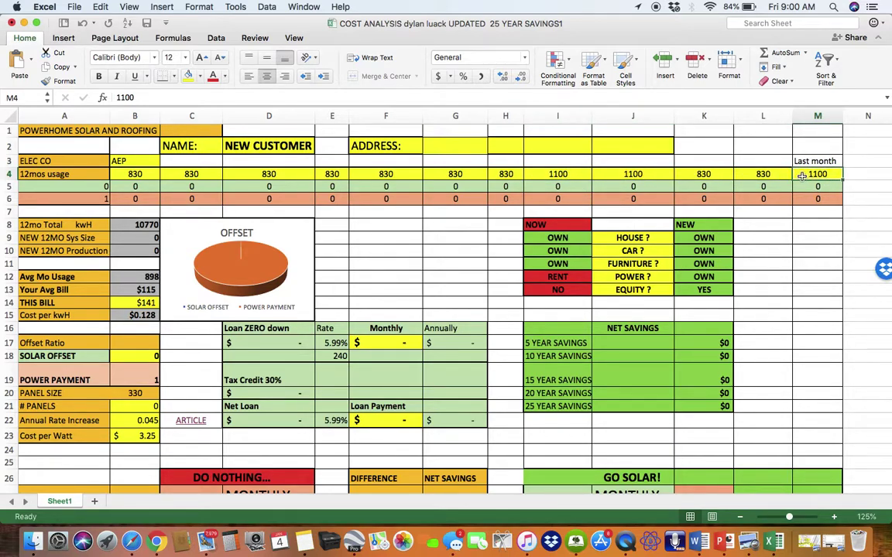
pyautogui.click(69, 173)
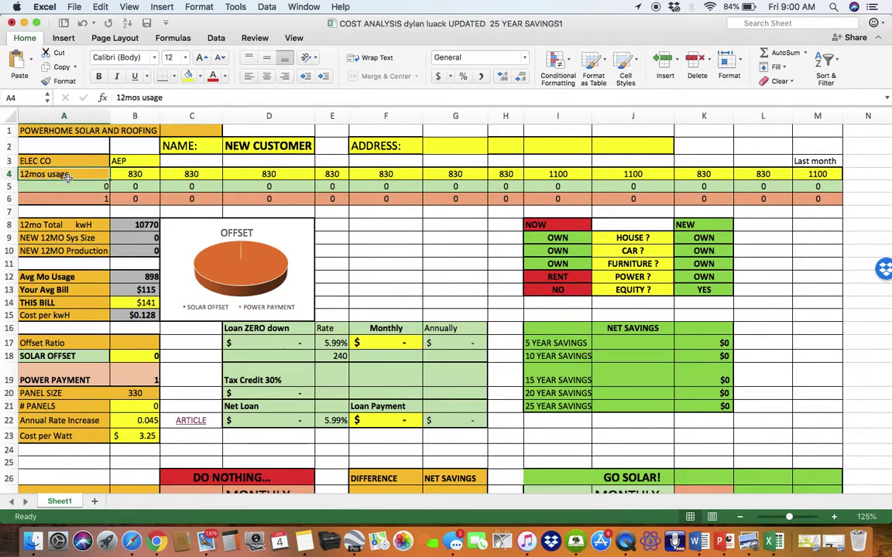
# Step: Inspect the formula behind the 12-month total kWh
pyautogui.scroll(5, 331, 272)
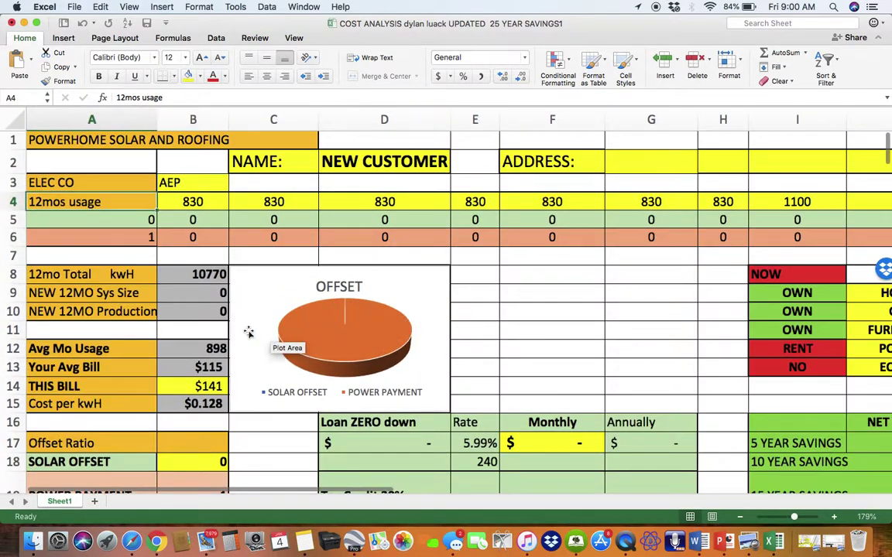
pyautogui.click(210, 274)
pyautogui.press('super+b')
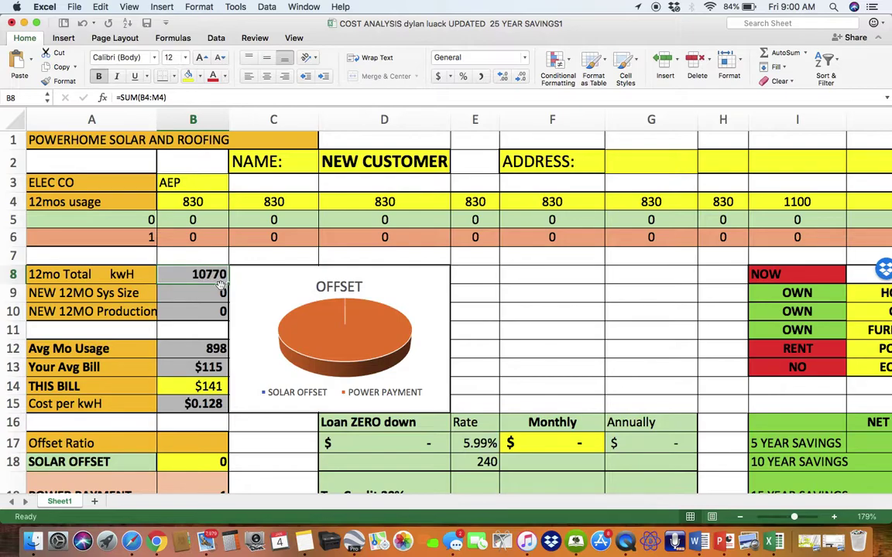
# Step: Set the first month's usage to 1100 and fill that value across all twelve months
pyautogui.scroll(-2, 221, 285)
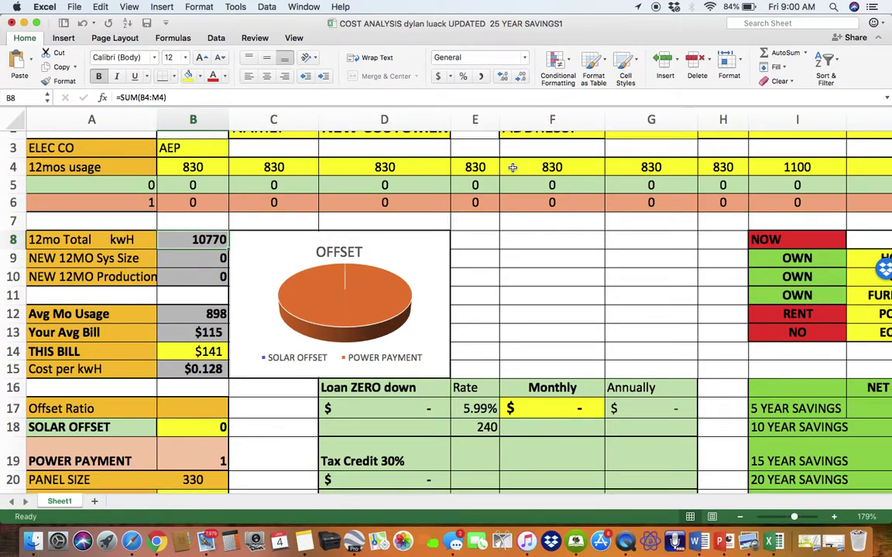
pyautogui.click(213, 166)
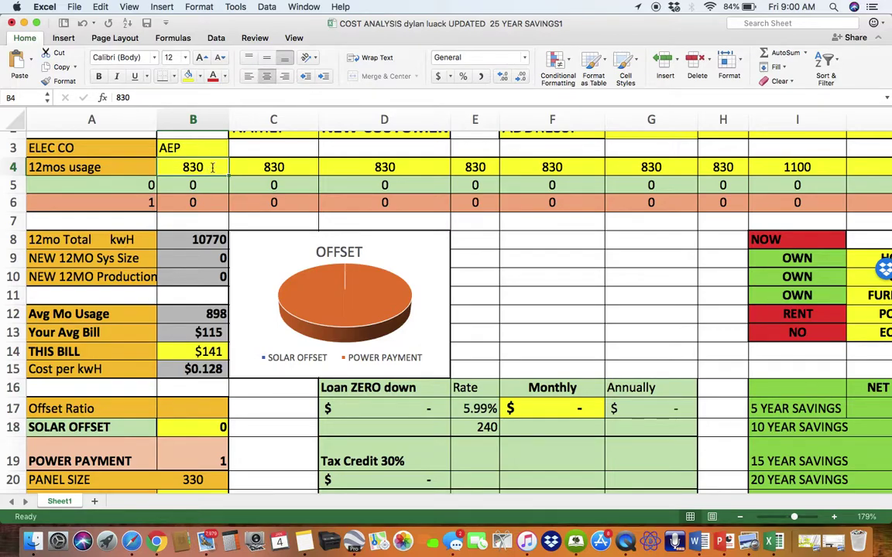
pyautogui.write('1100')
pyautogui.press('Tab')
pyautogui.click(213, 167)
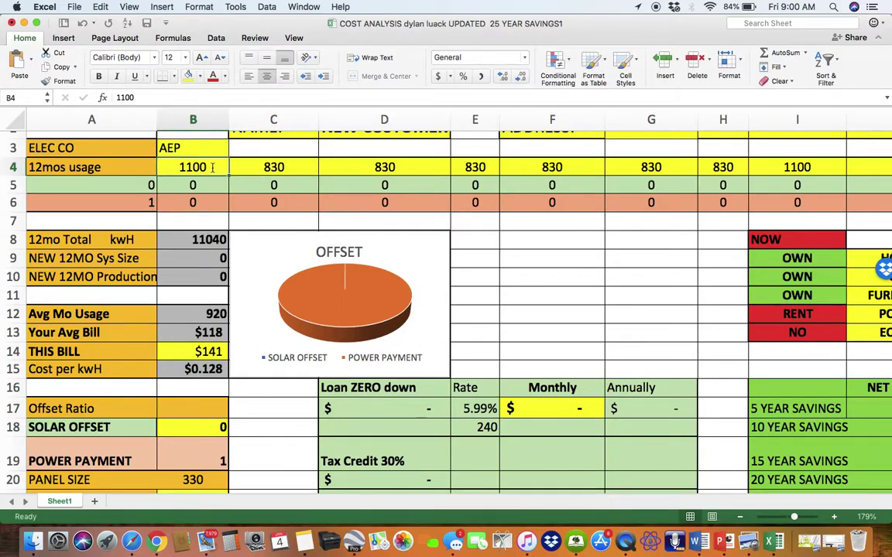
pyautogui.scroll(-5, 243, 171)
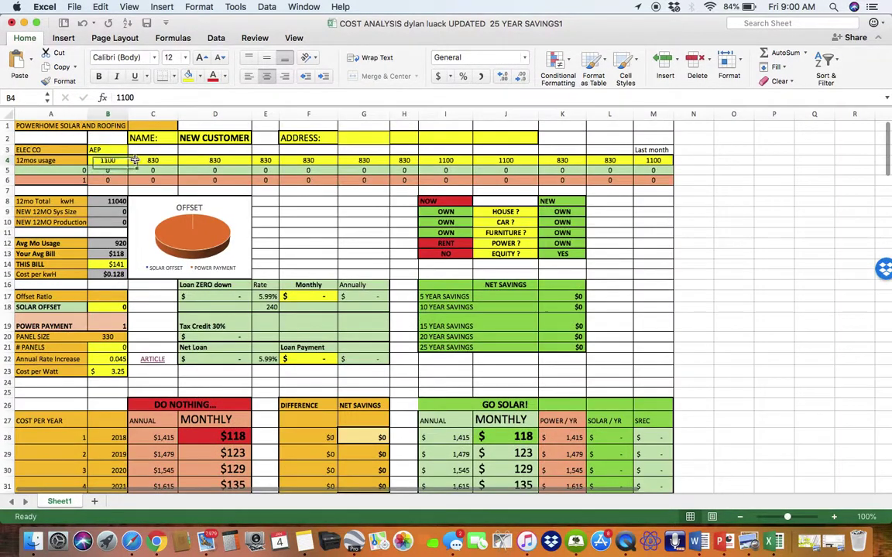
pyautogui.moveTo(128, 165); pyautogui.dragTo(654, 161)
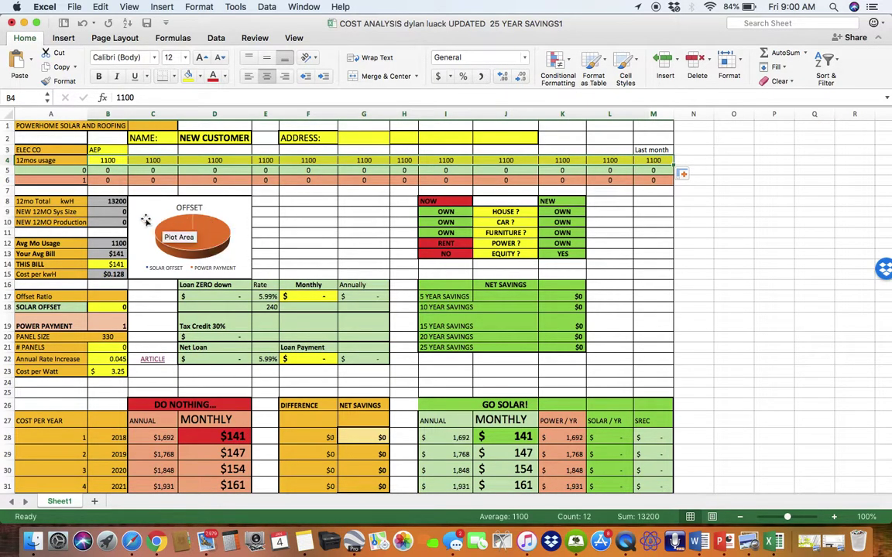
pyautogui.scroll(5, 114, 196)
pyautogui.scroll(5, 130, 211)
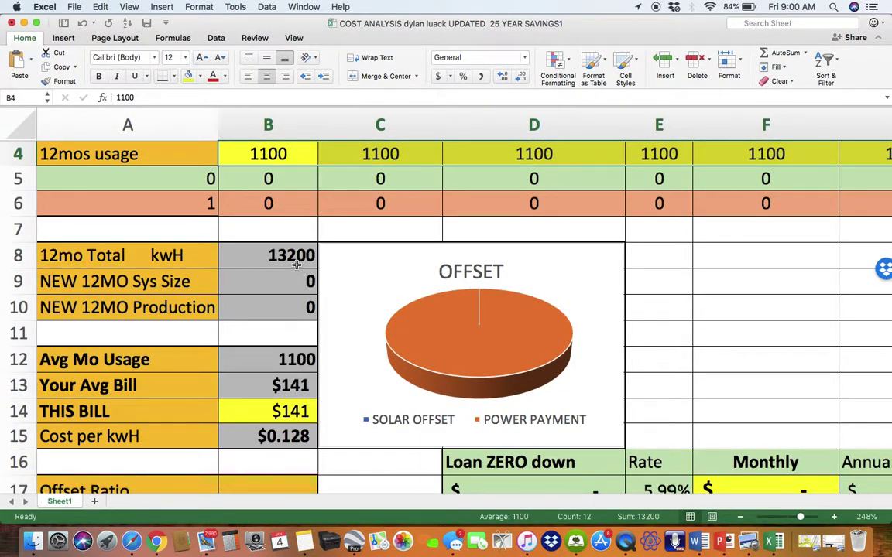
pyautogui.scroll(-5, 296, 264)
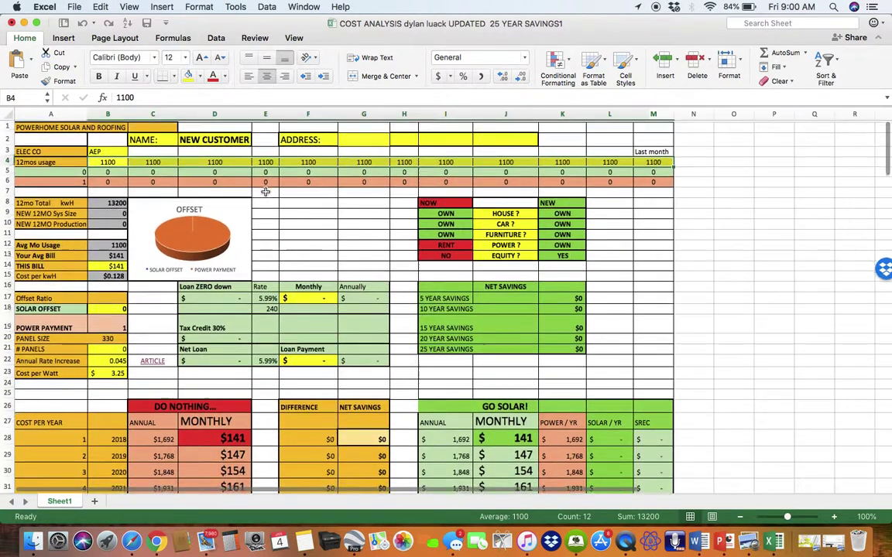
# Step: Undo the fill across the usage row and the change to the first month's usage
pyautogui.press('super+z')
pyautogui.press('super+z')
pyautogui.press('super+z')
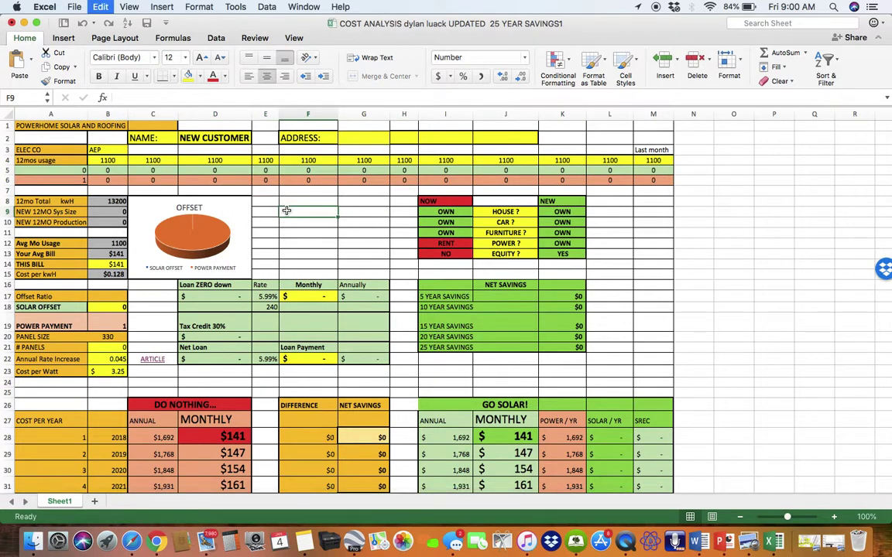
pyautogui.press('super+z')
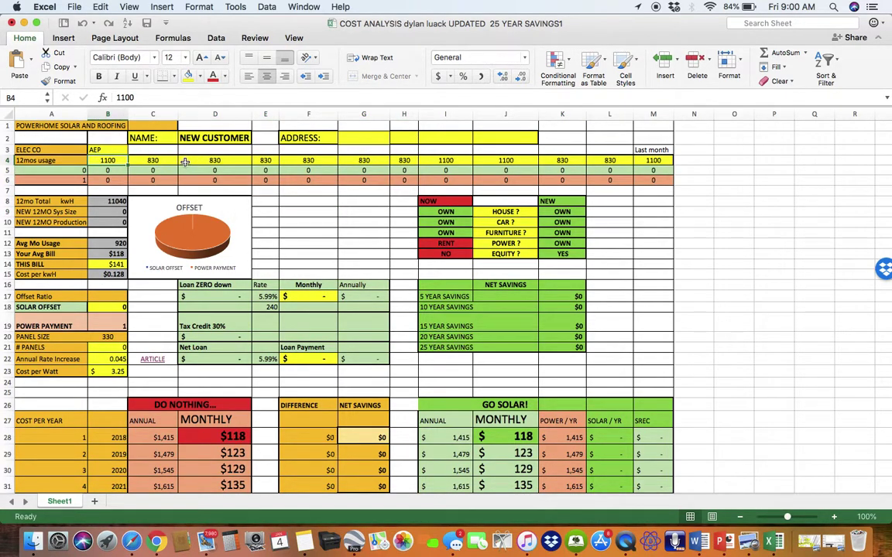
pyautogui.scroll(4, 185, 161)
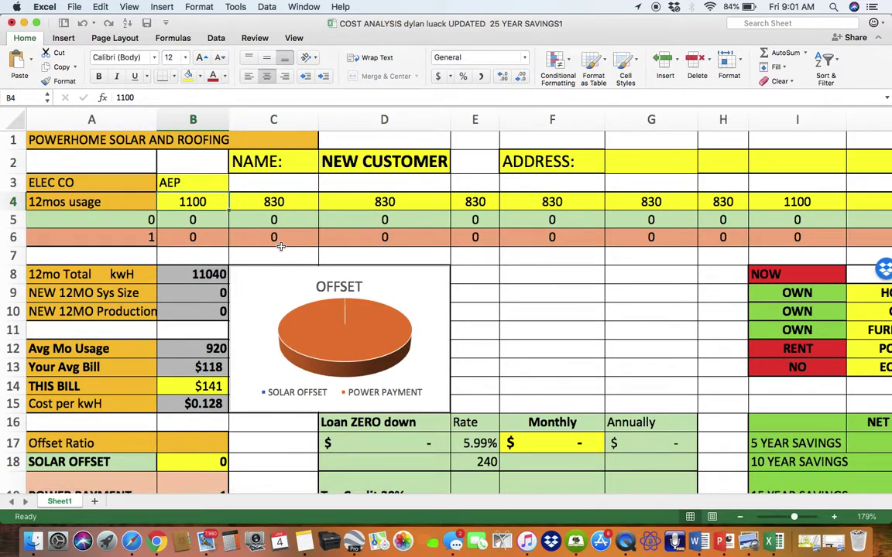
pyautogui.press('super+z')
# Step: Examine the offset pie chart and the formulas for the solar offset and the power payment
pyautogui.scroll(-2, 356, 277)
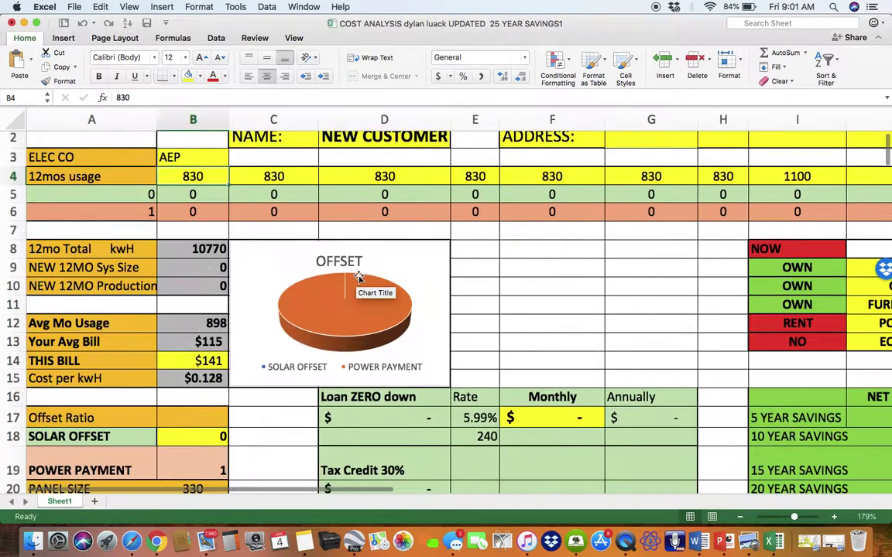
pyautogui.scroll(-3, 358, 277)
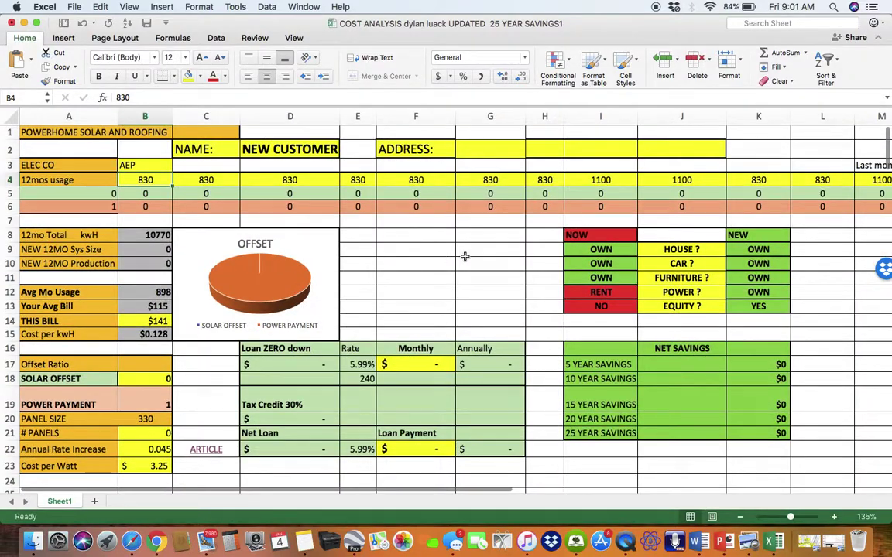
pyautogui.hscroll(2, 464, 256)
pyautogui.scroll(-2, 384, 288)
pyautogui.scroll(2, 384, 289)
pyautogui.hscroll(-2, 411, 284)
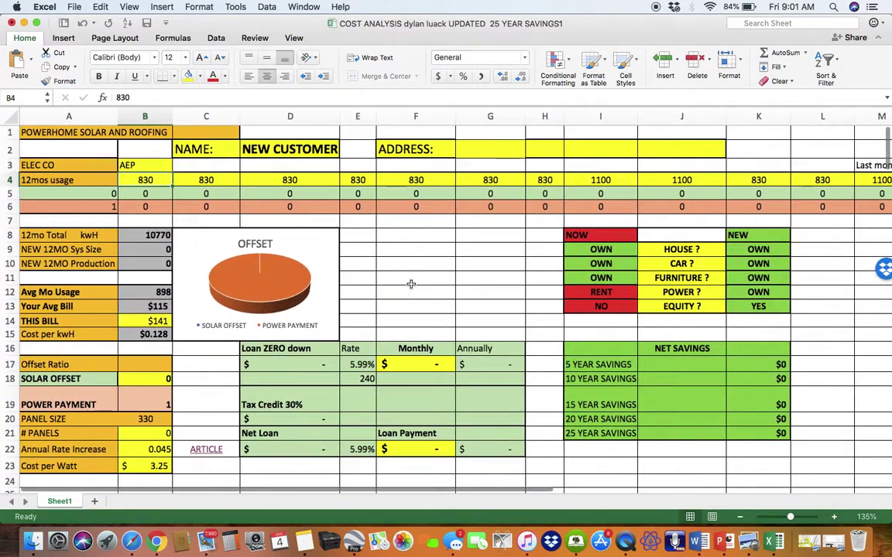
pyautogui.scroll(3, 197, 341)
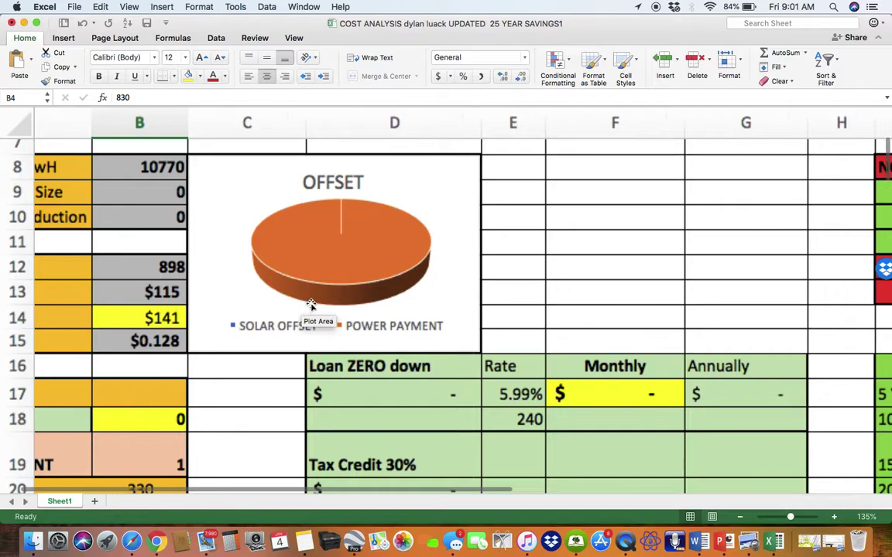
pyautogui.scroll(5, 310, 304)
pyautogui.click(262, 310)
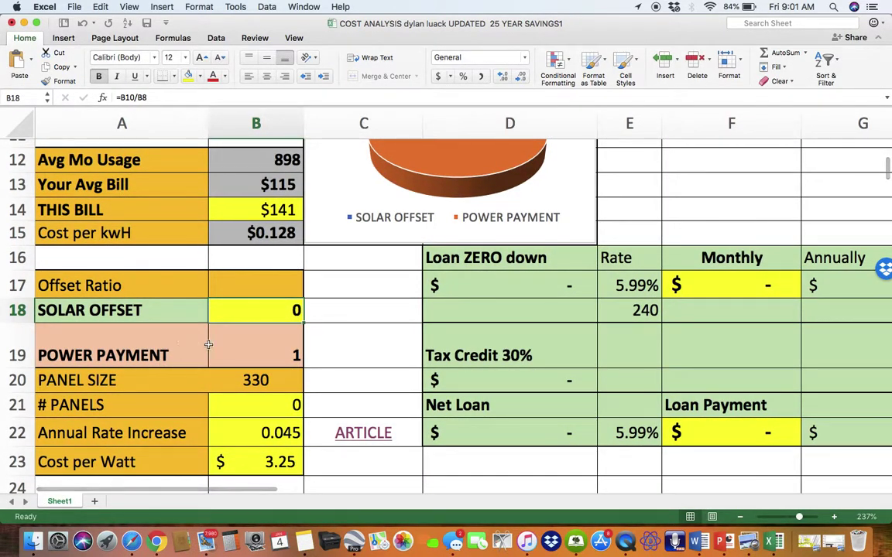
pyautogui.click(254, 345)
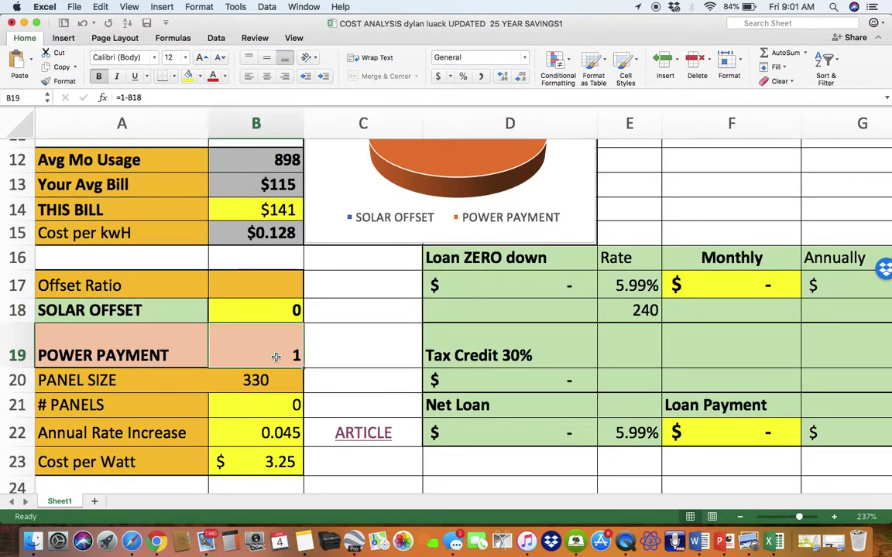
pyautogui.scroll(3, 283, 358)
pyautogui.moveTo(484, 206)
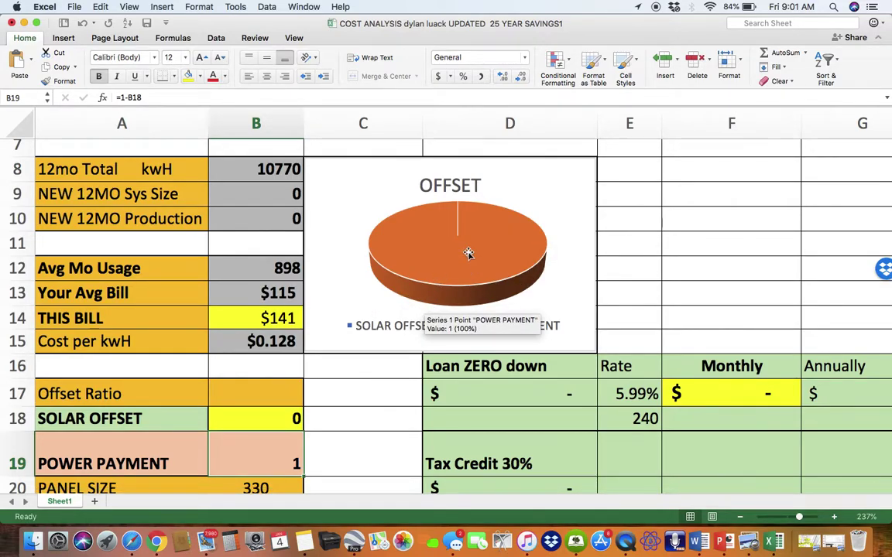
# Step: Switch to the ELECTRIC BILL PG1 window in Preview to view the usage history
pyautogui.hotkey('ctrl', 'Up')
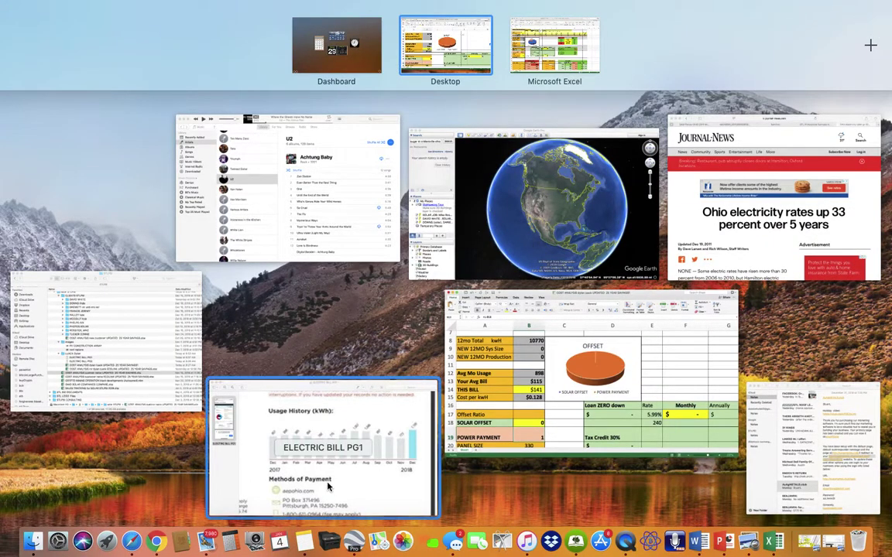
pyautogui.click(323, 401)
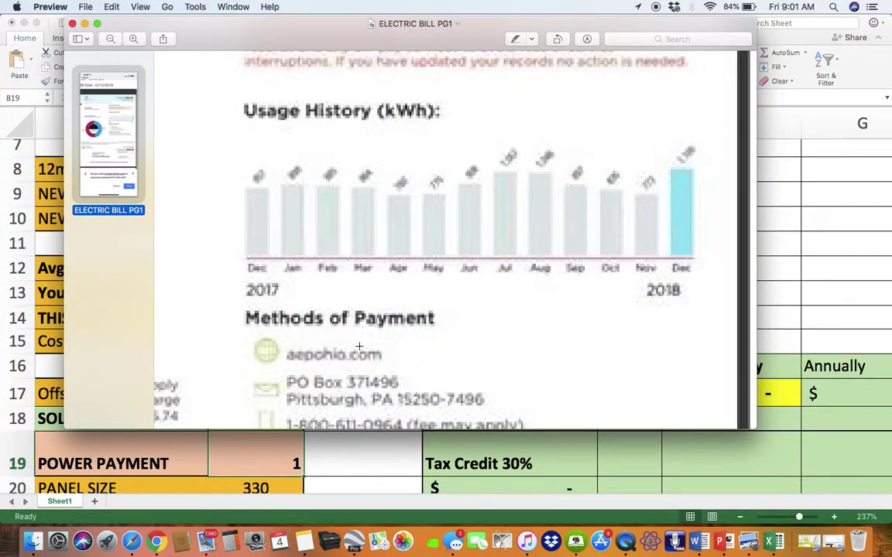
# Step: Switch from Preview back to the cost analysis spreadsheet in Excel and bring the usage row and bill summary into view
pyautogui.hotkey('ctrl', 'Up')
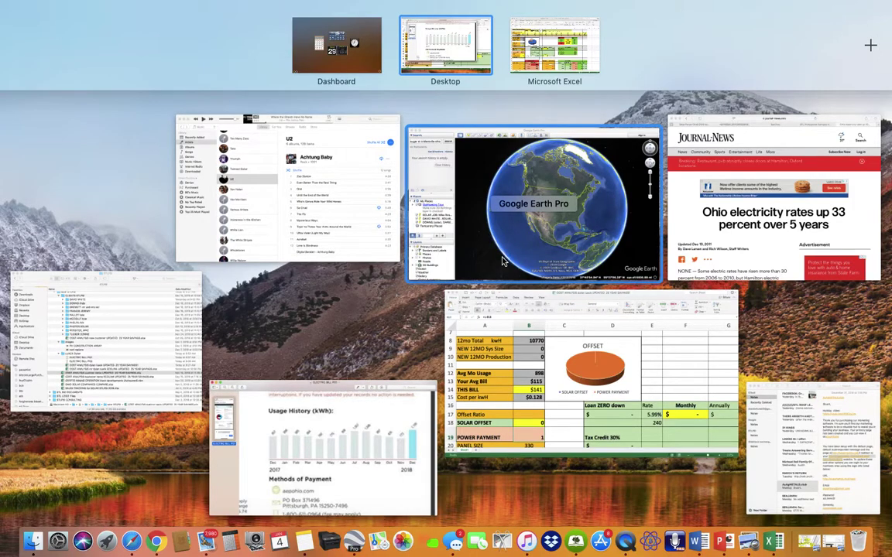
pyautogui.click(496, 318)
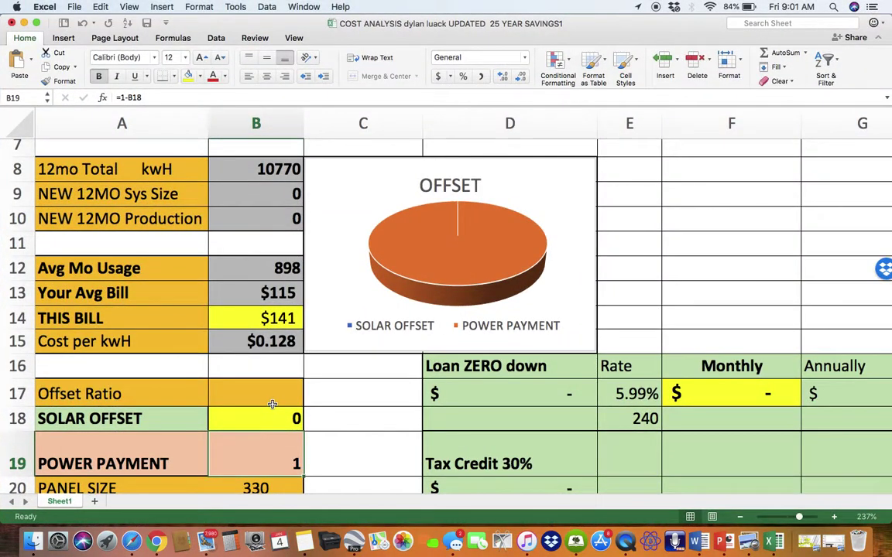
pyautogui.scroll(-5, 296, 407)
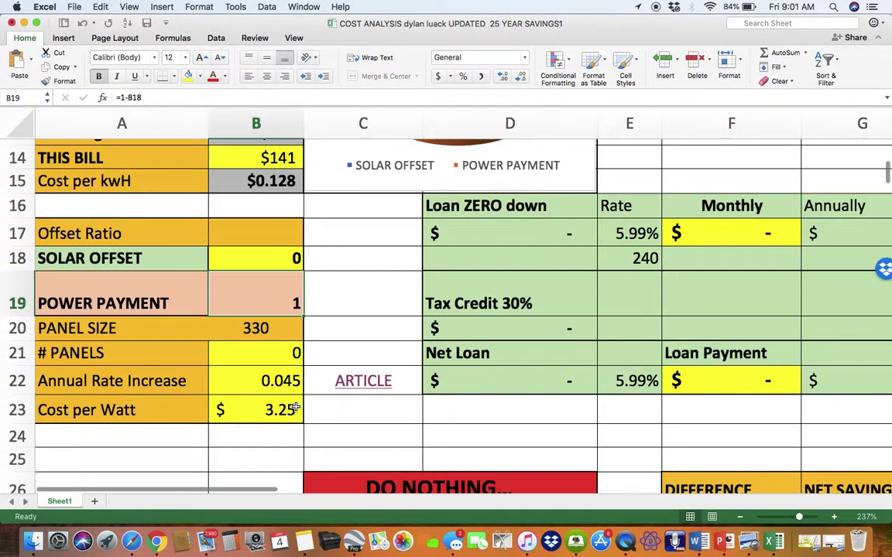
pyautogui.scroll(4, 244, 356)
pyautogui.scroll(-5, 244, 356)
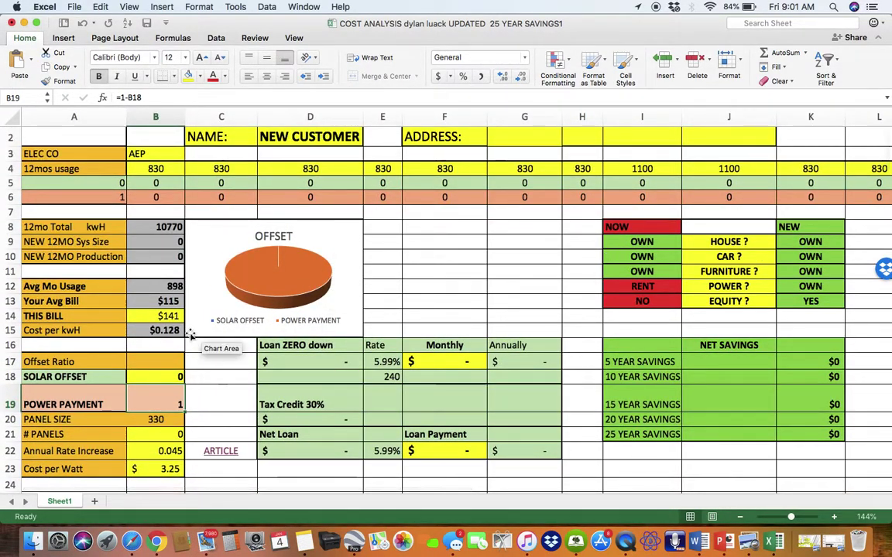
# Step: Examine the 12-month usage total, average monthly usage, average bill, this bill and cost per kWh, including their formulas
pyautogui.click(156, 168)
pyautogui.press('Down')
pyautogui.press('Down')
pyautogui.press('Down')
pyautogui.press('Down')
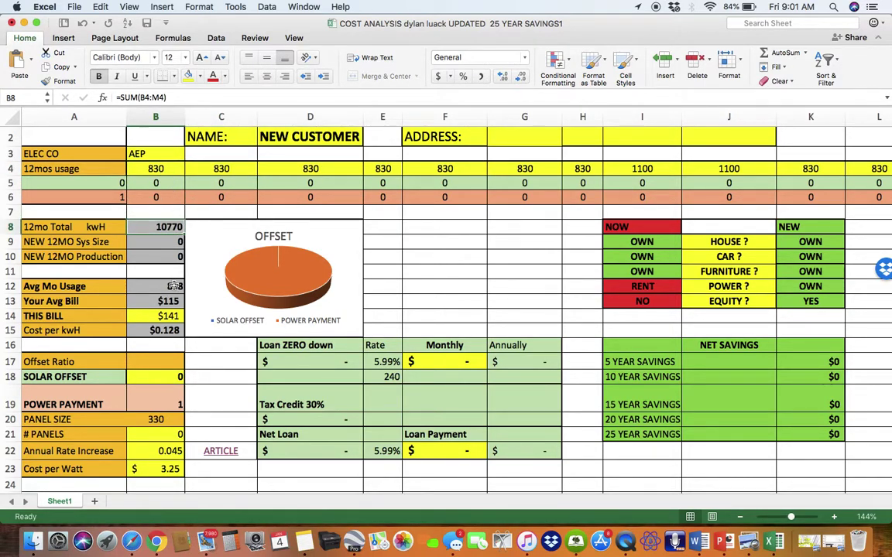
pyautogui.click(170, 305)
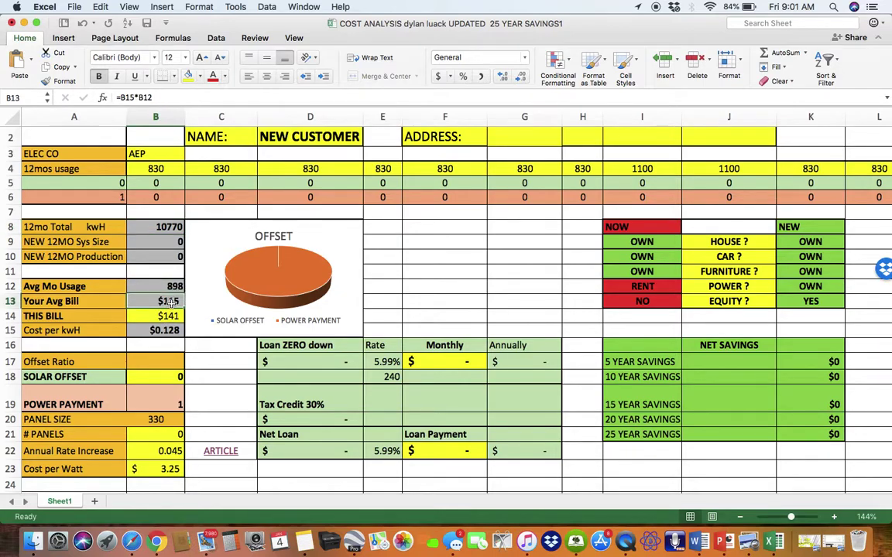
pyautogui.scroll(2, 167, 304)
pyautogui.scroll(3, 167, 305)
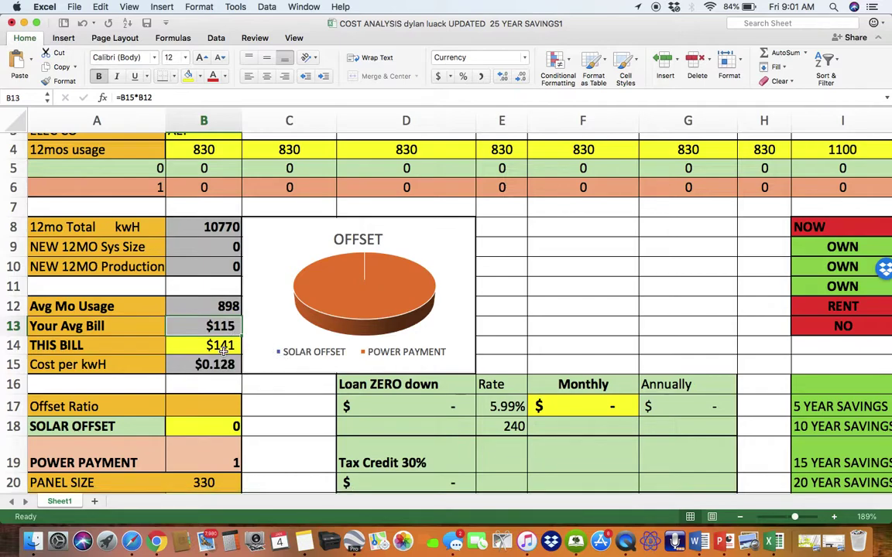
pyautogui.click(230, 308)
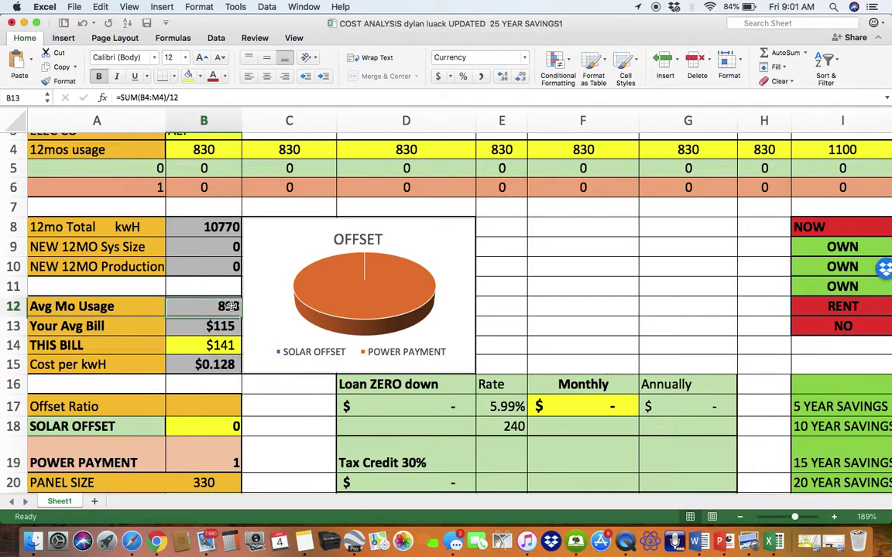
pyautogui.click(223, 348)
pyautogui.click(214, 367)
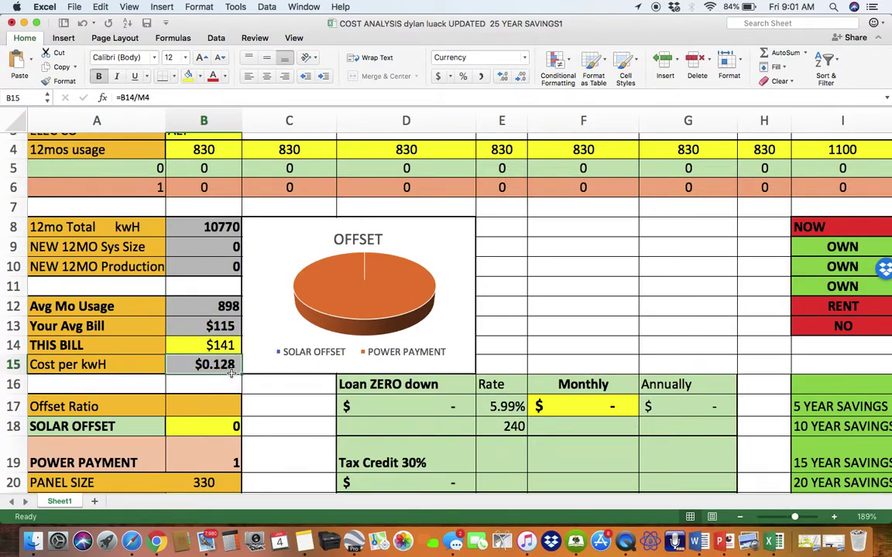
pyautogui.scroll(-1, 237, 366)
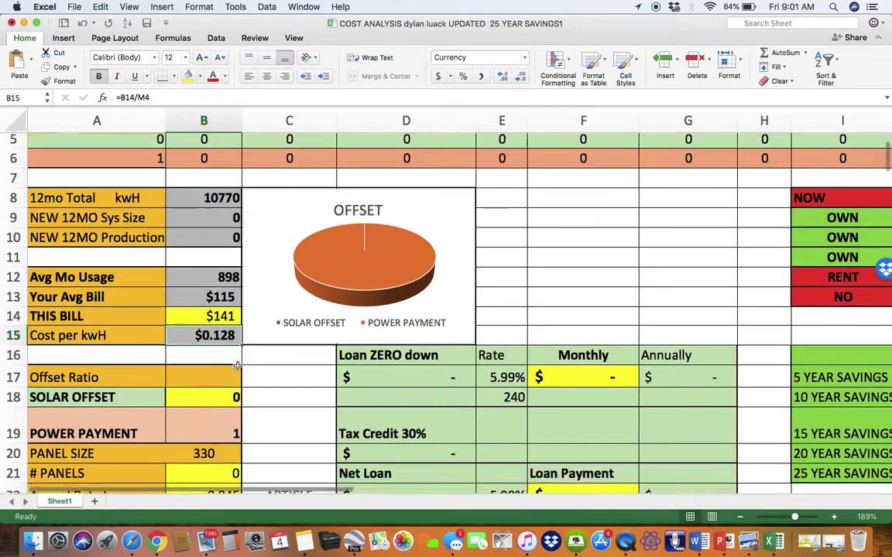
pyautogui.scroll(-3, 238, 365)
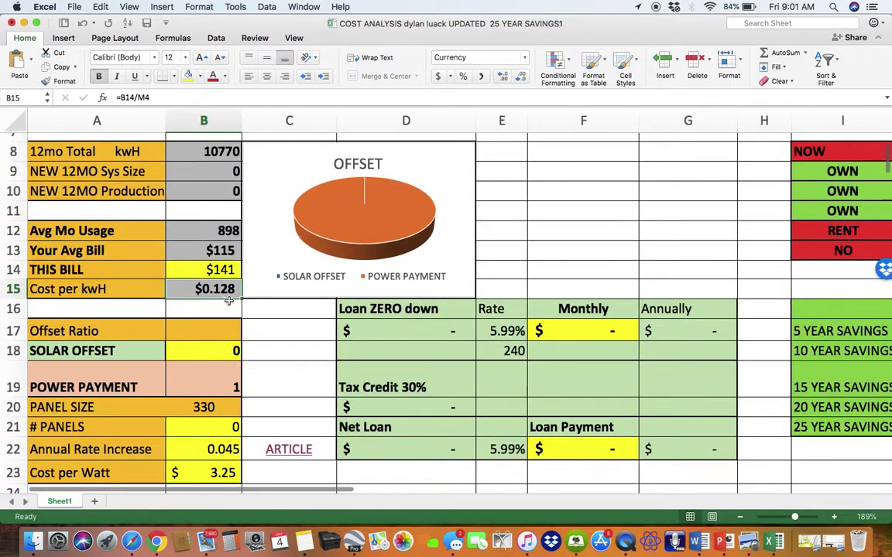
pyautogui.scroll(-3, 240, 296)
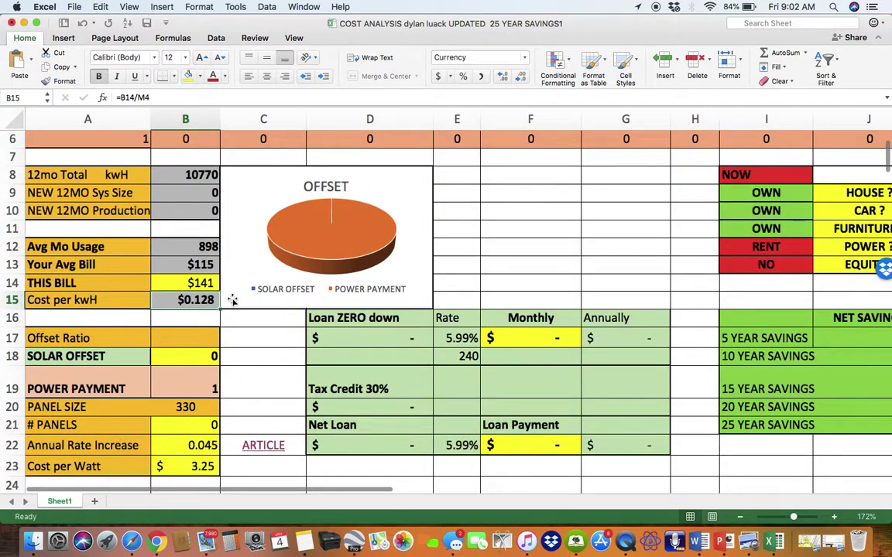
# Step: Examine the NOW column of the ownership comparison for the house, car, furniture and power rows
pyautogui.hscroll(5, 762, 223)
pyautogui.scroll(4, 763, 222)
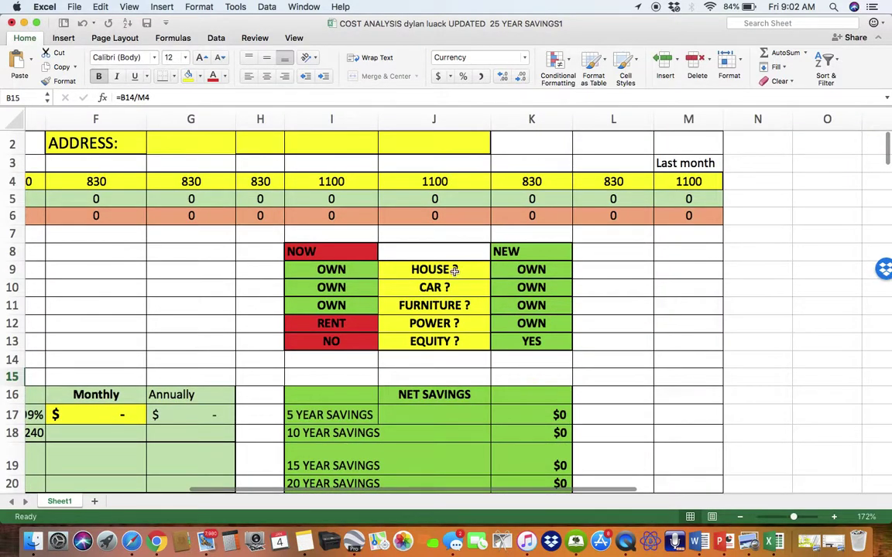
pyautogui.click(452, 269)
pyautogui.click(349, 268)
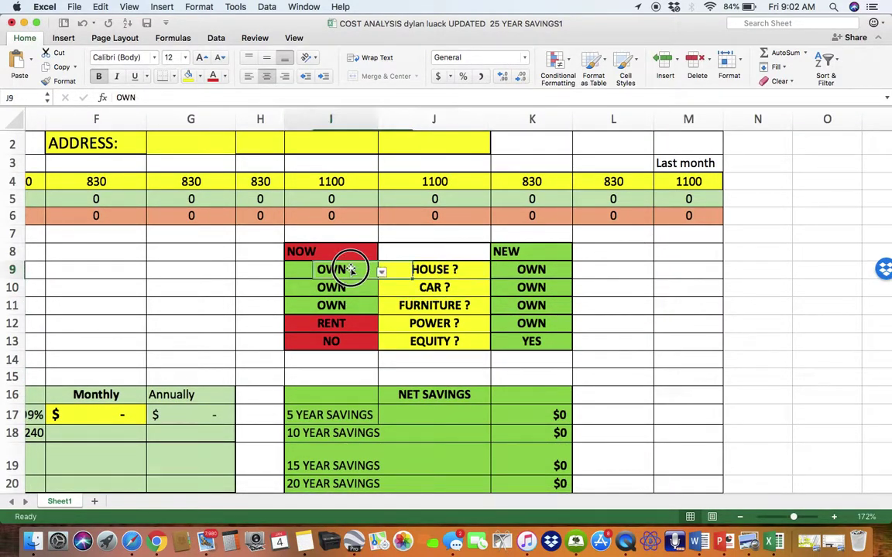
pyautogui.click(436, 288)
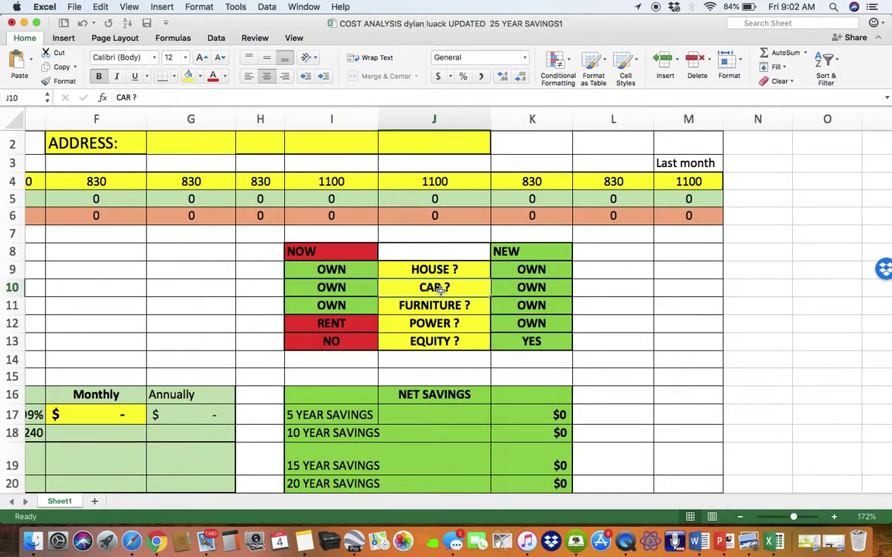
pyautogui.click(372, 288)
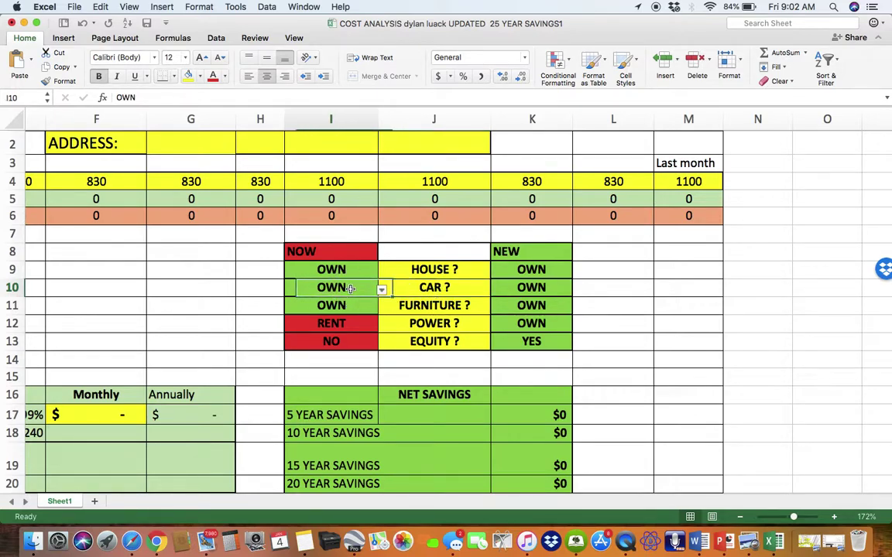
pyautogui.click(430, 307)
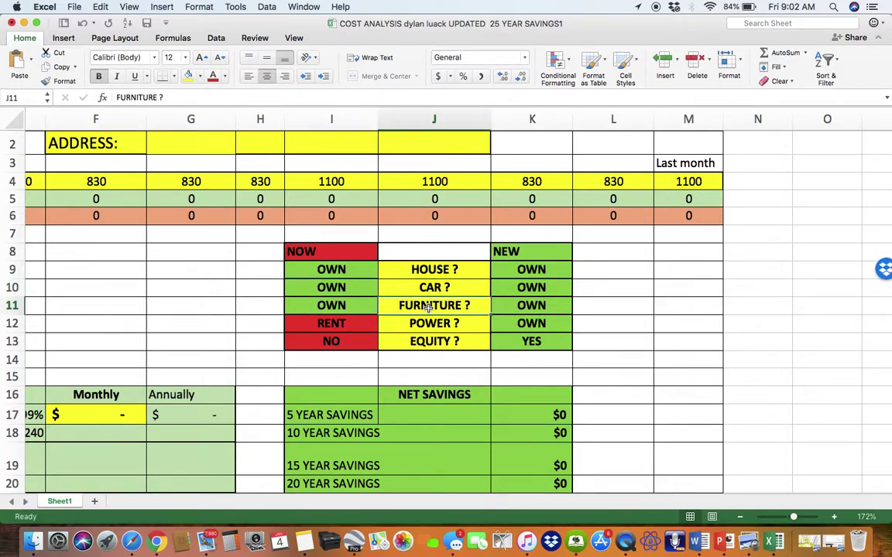
pyautogui.rightClick(366, 308)
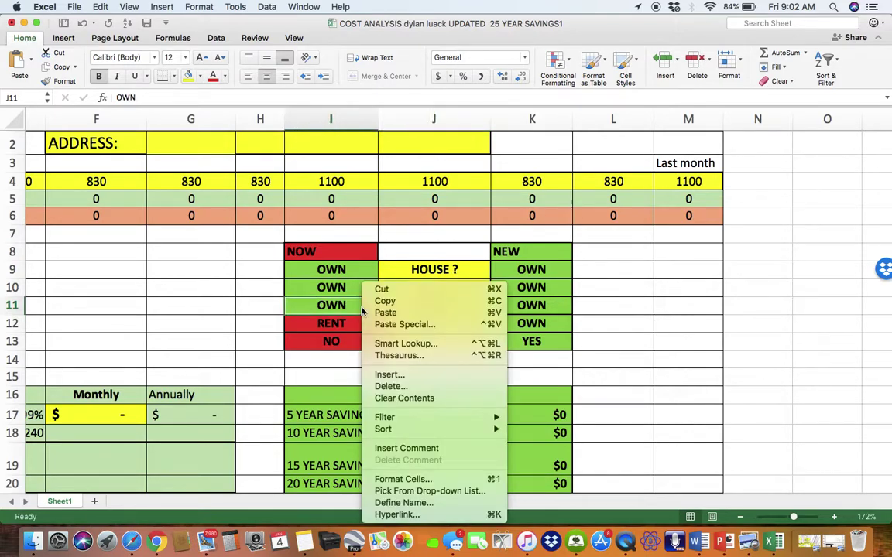
pyautogui.click(338, 304)
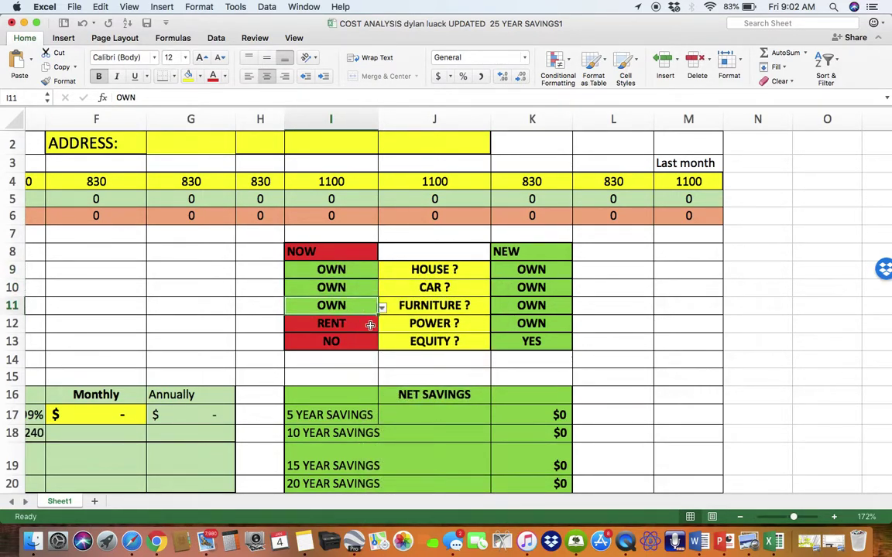
pyautogui.click(422, 323)
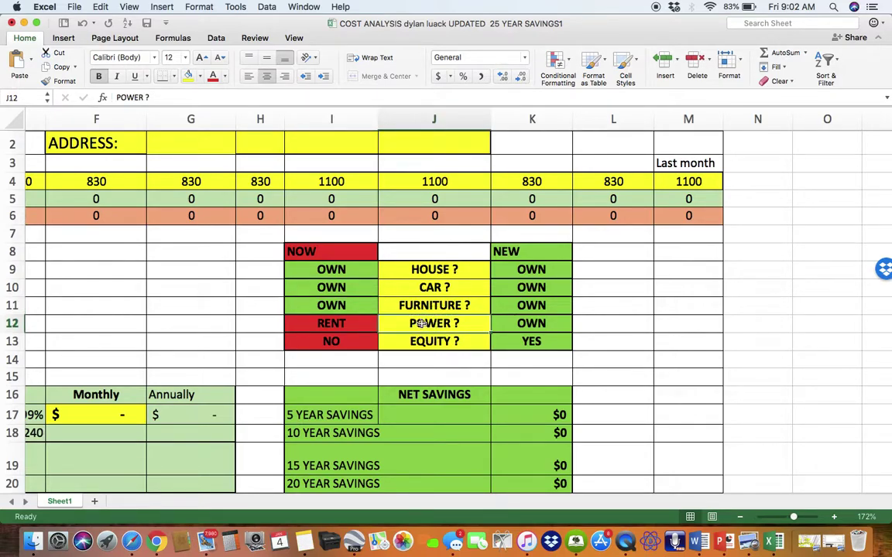
pyautogui.click(347, 321)
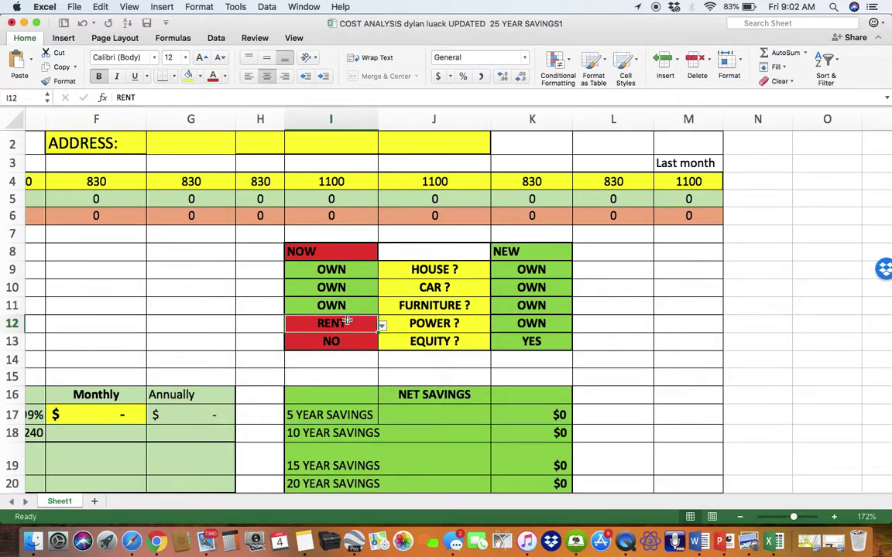
# Step: Check the average bill and its formula against the EQUITY row of the ownership comparison
pyautogui.hscroll(-5, 370, 326)
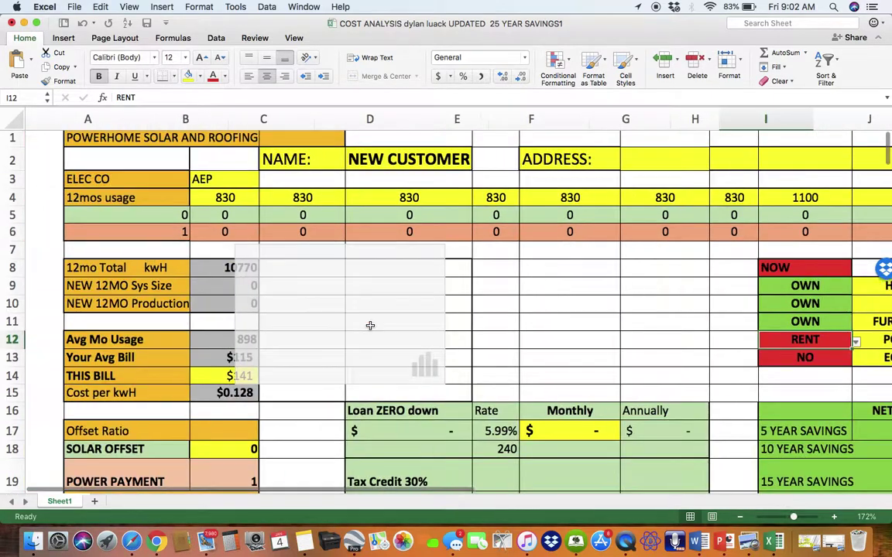
pyautogui.click(180, 359)
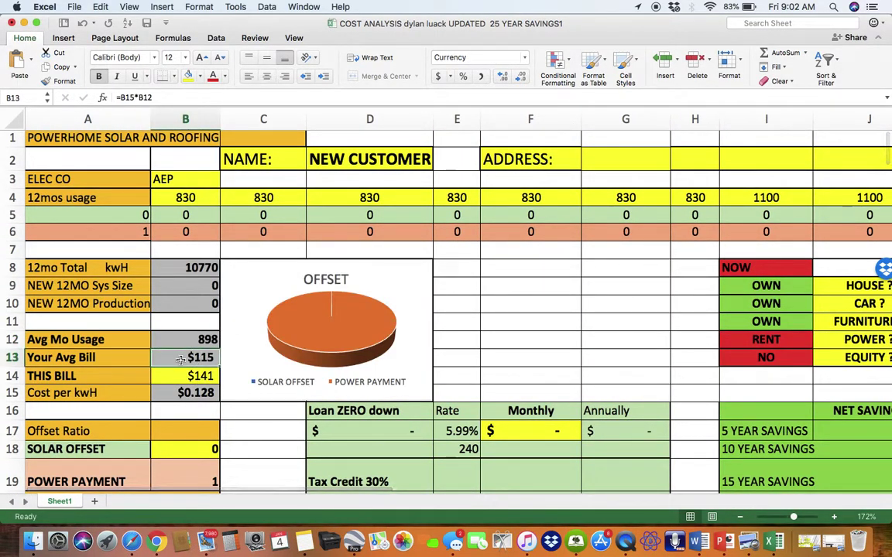
pyautogui.scroll(3, 180, 359)
pyautogui.hscroll(-2, 349, 310)
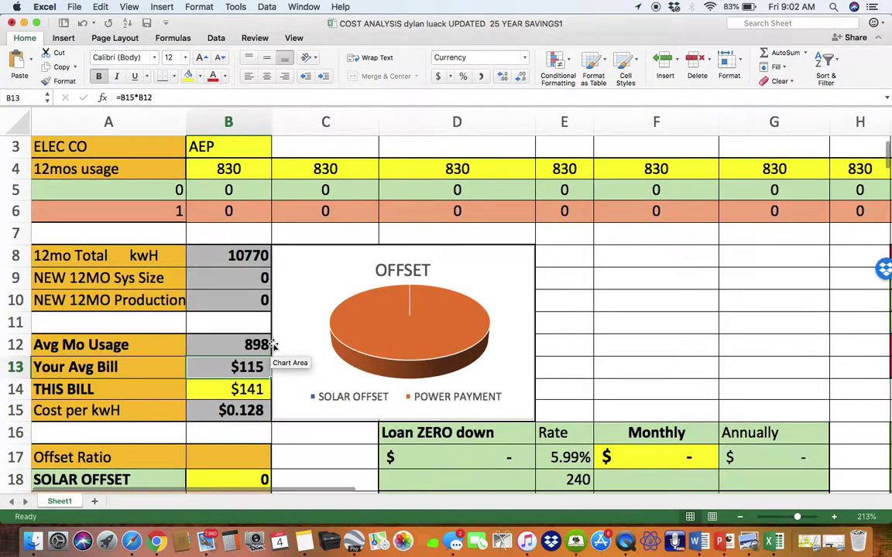
pyautogui.hscroll(6, 279, 345)
pyautogui.click(534, 360)
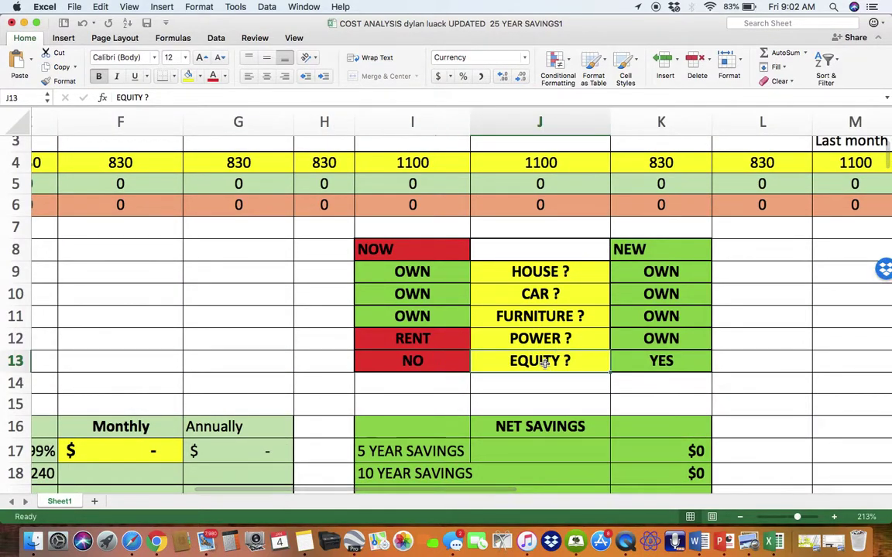
pyautogui.hscroll(-6, 415, 361)
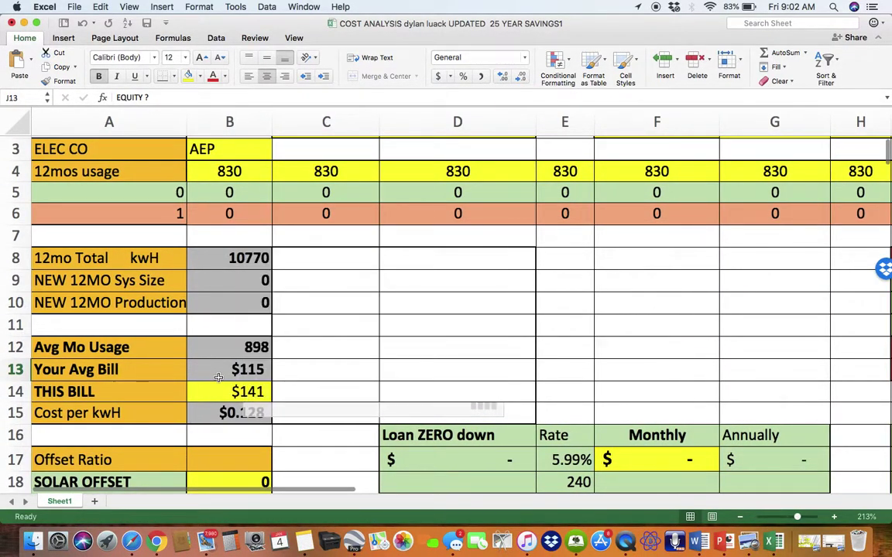
pyautogui.click(226, 369)
# Step: Compare the POWER and EQUITY rows between the NOW and NEW columns of the ownership table
pyautogui.scroll(-5, 246, 370)
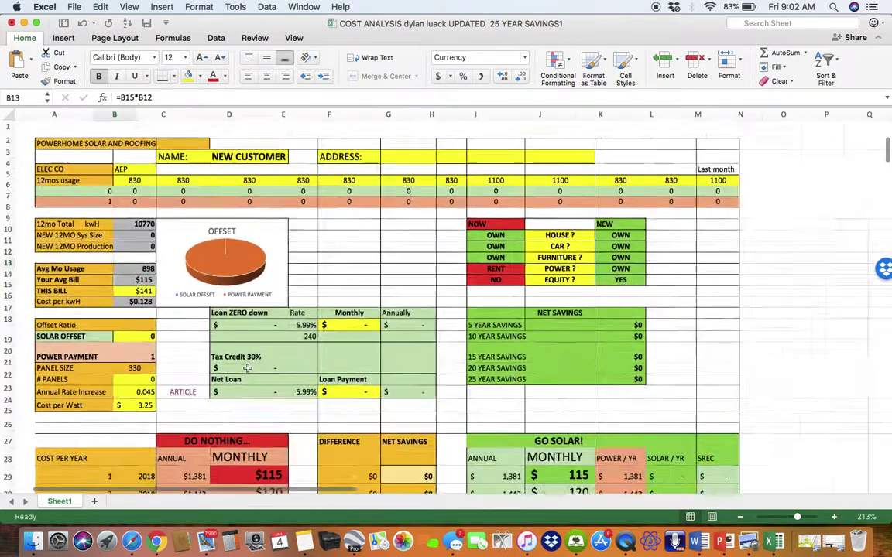
pyautogui.scroll(3, 471, 263)
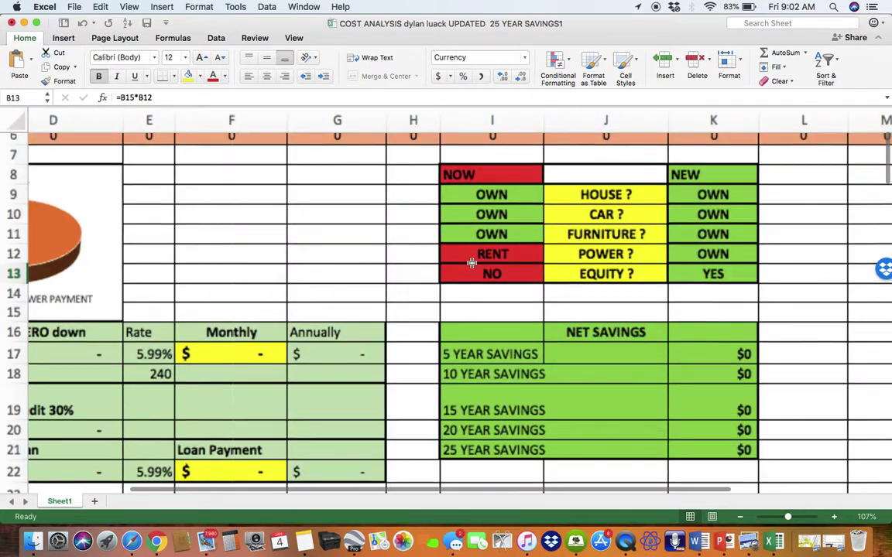
pyautogui.scroll(3, 515, 262)
pyautogui.click(527, 280)
pyautogui.click(658, 280)
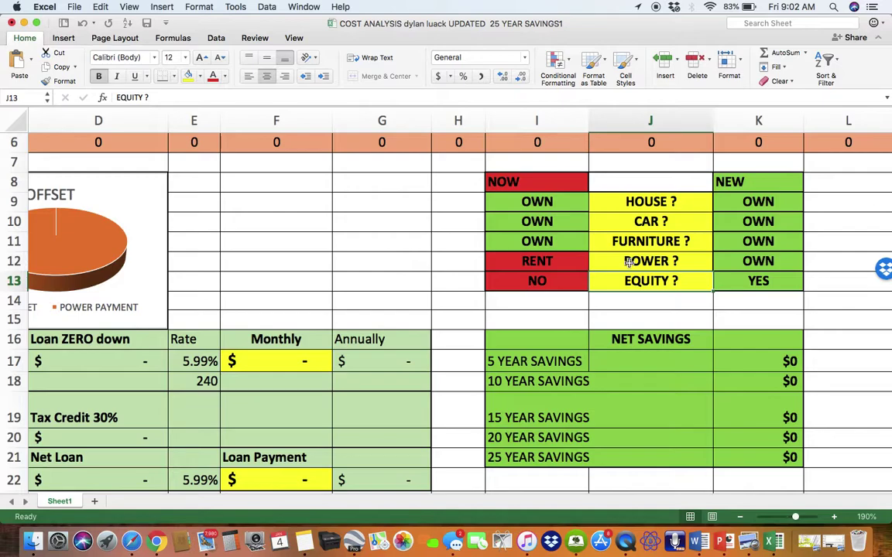
pyautogui.click(760, 263)
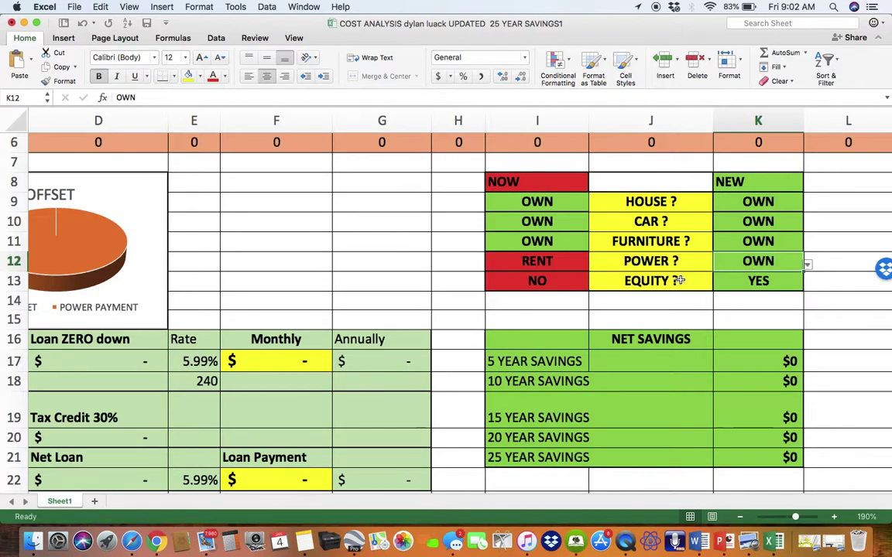
pyautogui.click(631, 281)
pyautogui.click(757, 262)
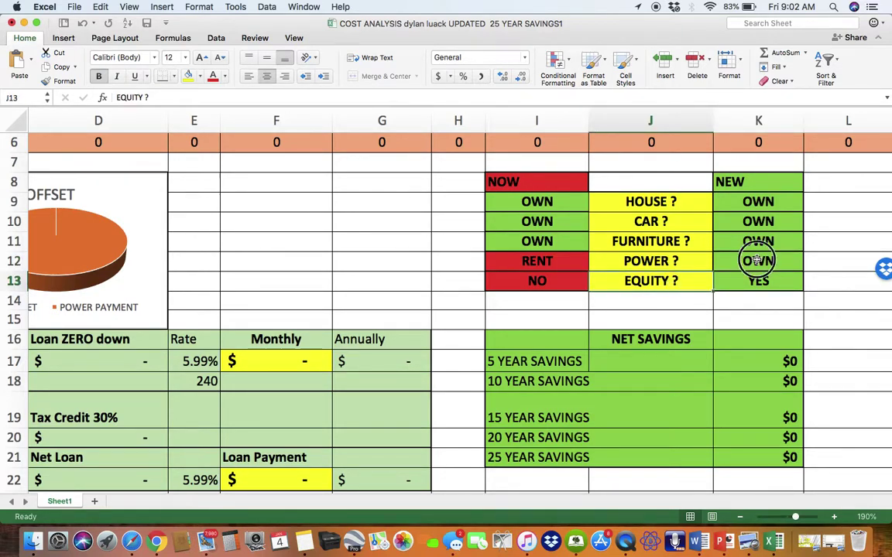
pyautogui.click(677, 281)
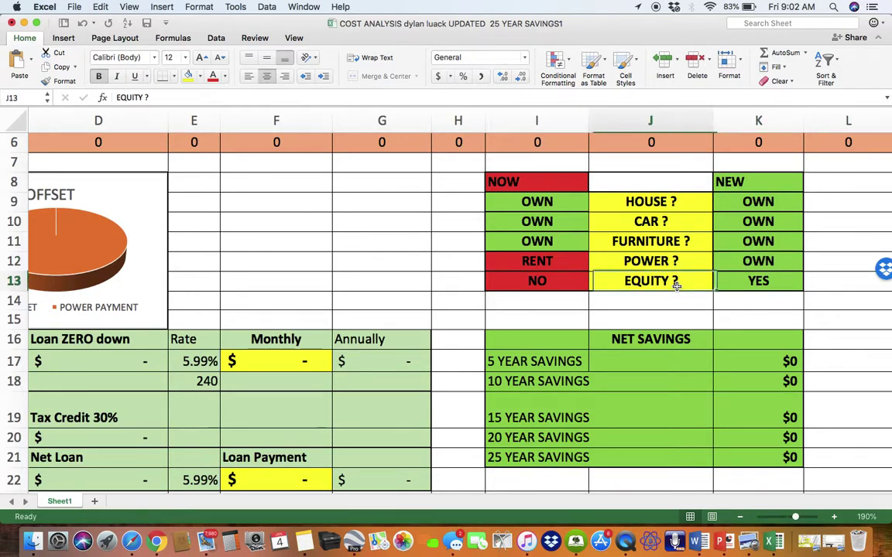
# Step: Return to the Your Avg Bill cell and review it alongside the offset chart and the panel and rate inputs
pyautogui.hscroll(-5, 333, 290)
pyautogui.hscroll(1, 315, 295)
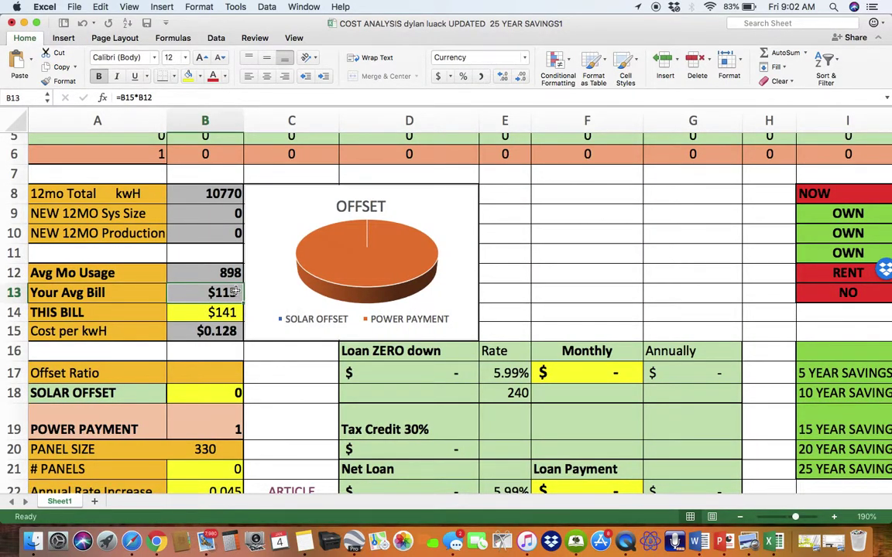
pyautogui.scroll(-4, 235, 291)
pyautogui.scroll(3, 236, 290)
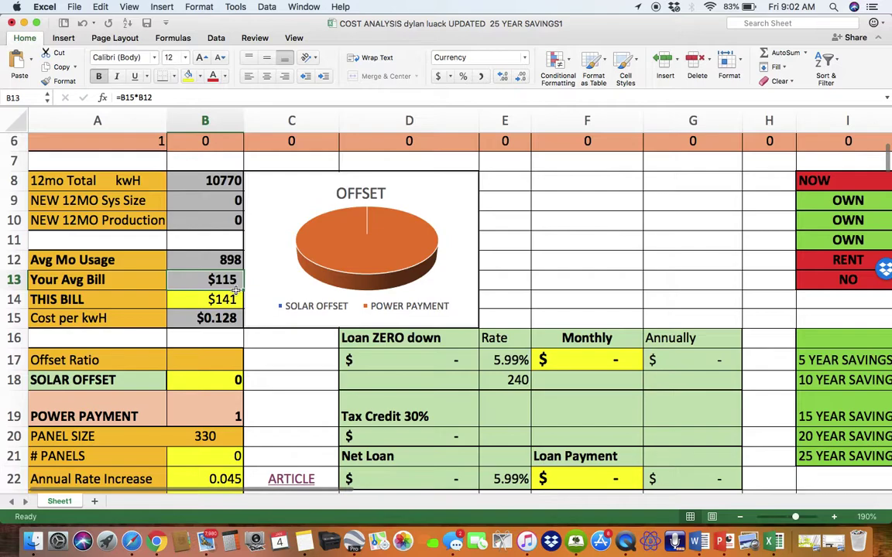
pyautogui.scroll(-2, 241, 308)
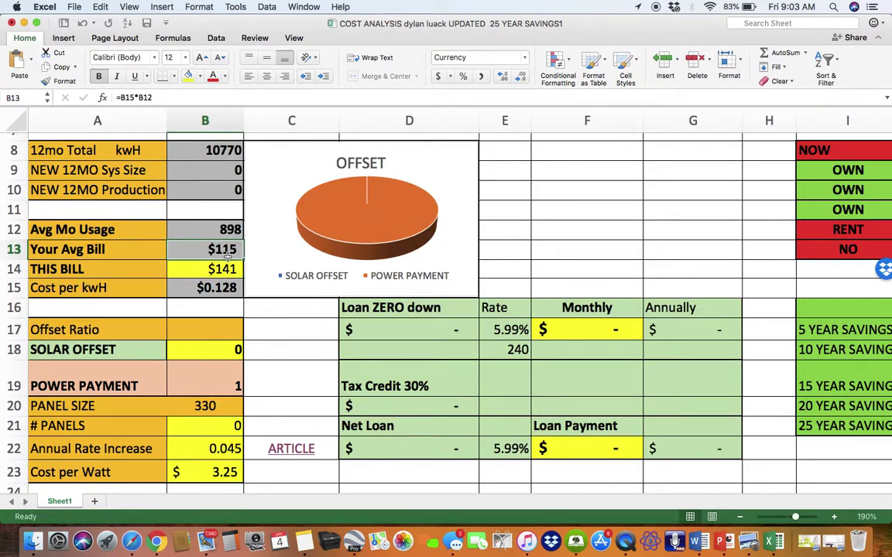
# Step: Check the POWER row's NEW entry and the EQUITY row in the ownership comparison against the average bill data
pyautogui.hscroll(5, 226, 255)
pyautogui.scroll(1, 227, 256)
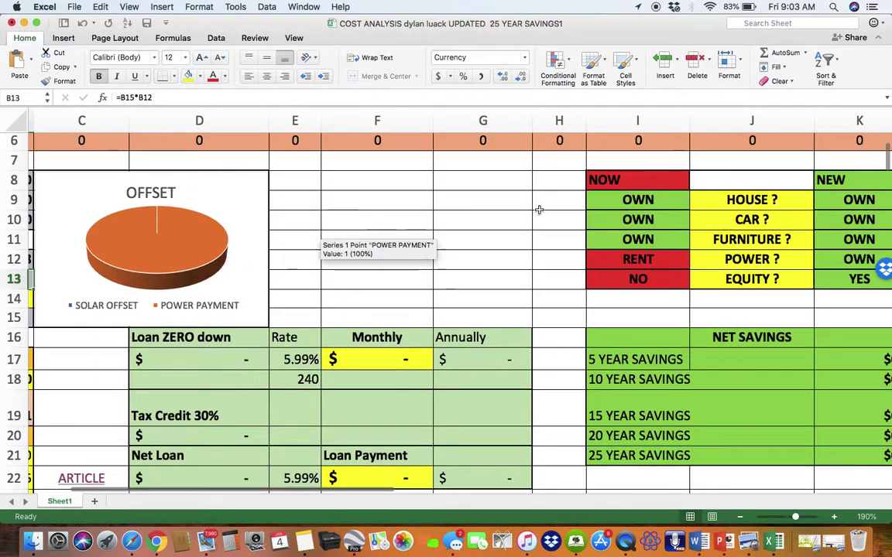
pyautogui.click(842, 258)
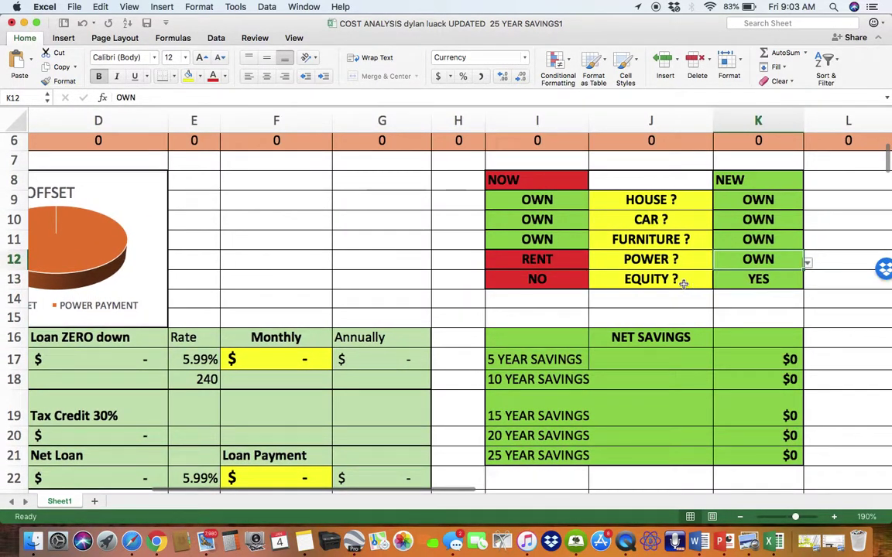
pyautogui.click(670, 279)
pyautogui.hscroll(-5, 739, 261)
pyautogui.scroll(1, 739, 261)
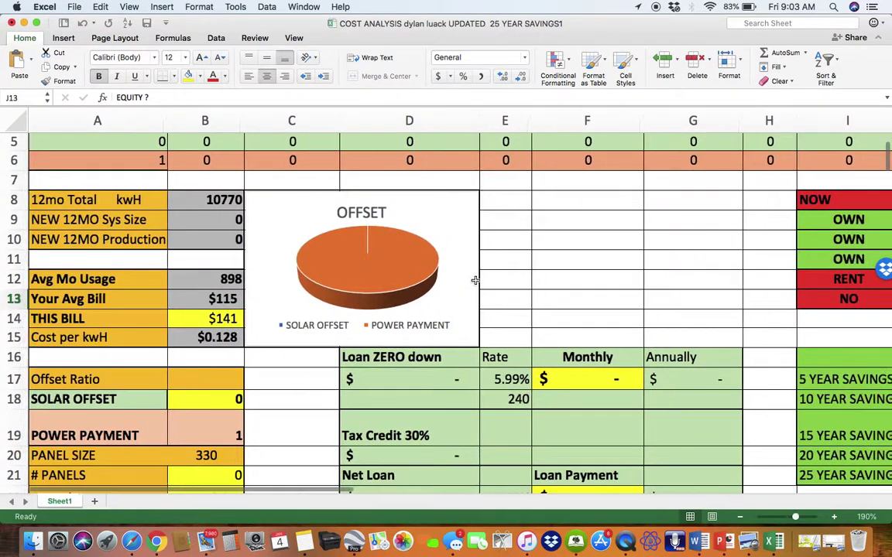
# Step: Set the number of panels to 20
pyautogui.scroll(-3, 511, 378)
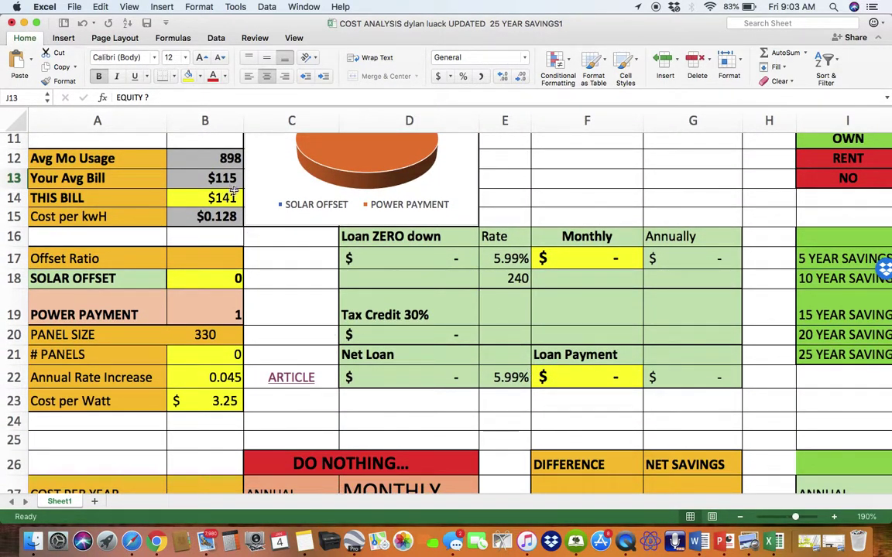
pyautogui.scroll(2, 313, 321)
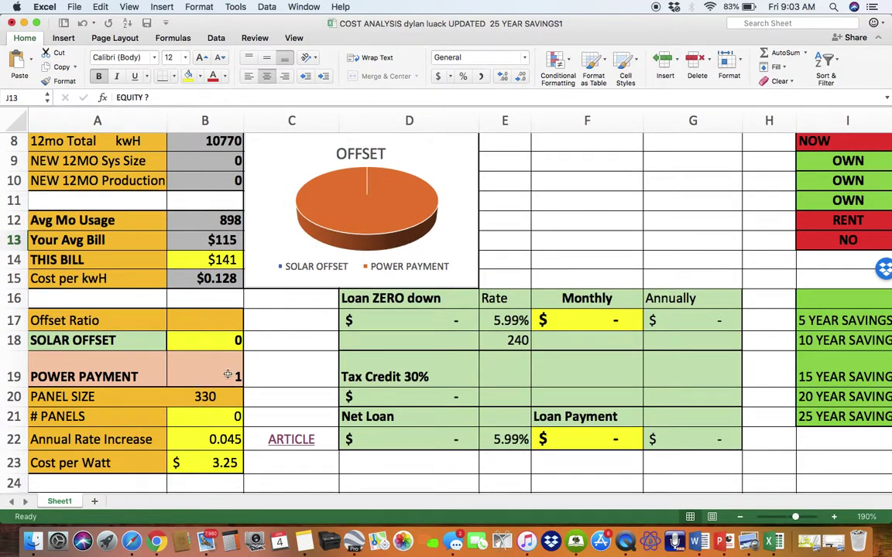
pyautogui.click(224, 418)
pyautogui.write('20')
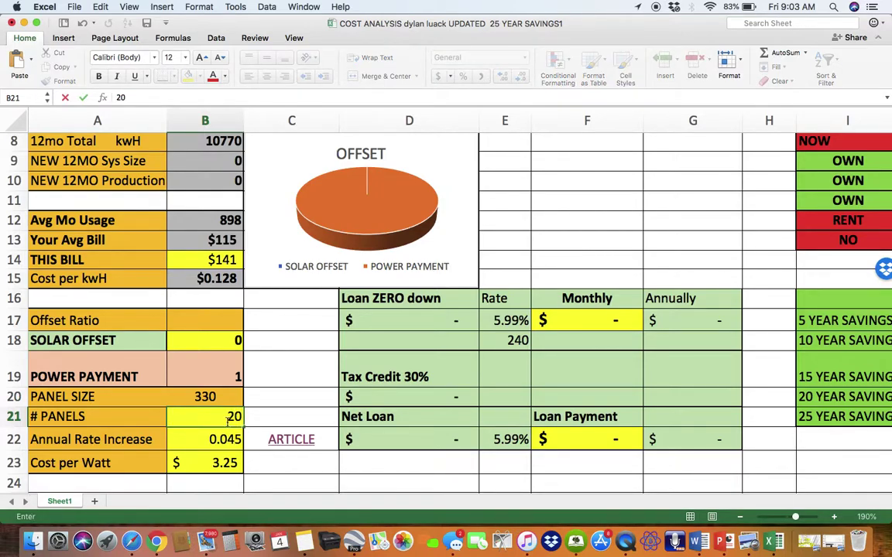
pyautogui.press('Tab')
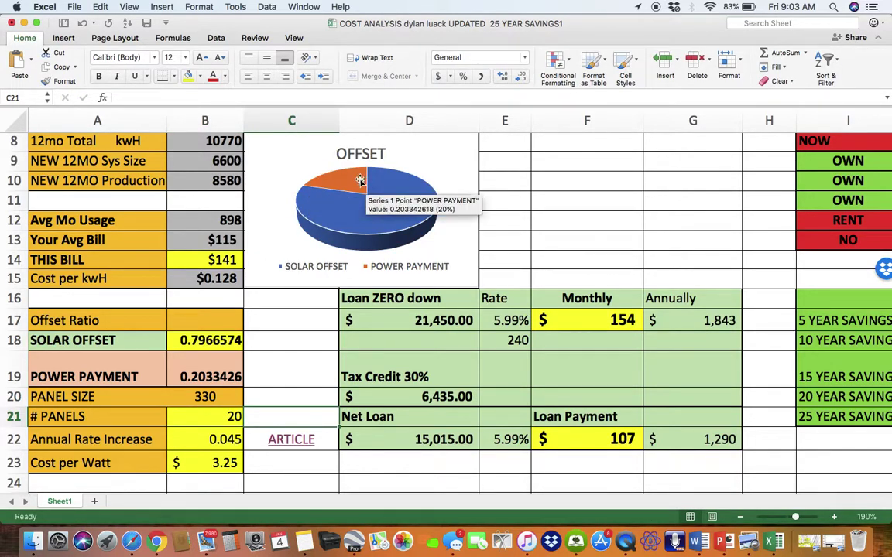
# Step: Examine the OFFSET chart and the formulas for solar offset, 12-month total usage, new system size and new production
pyautogui.moveTo(364, 174)
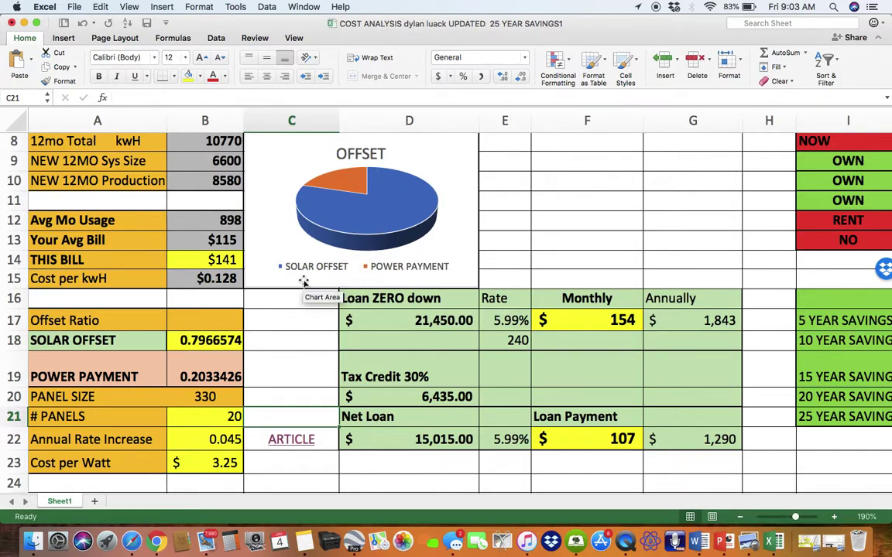
pyautogui.click(230, 339)
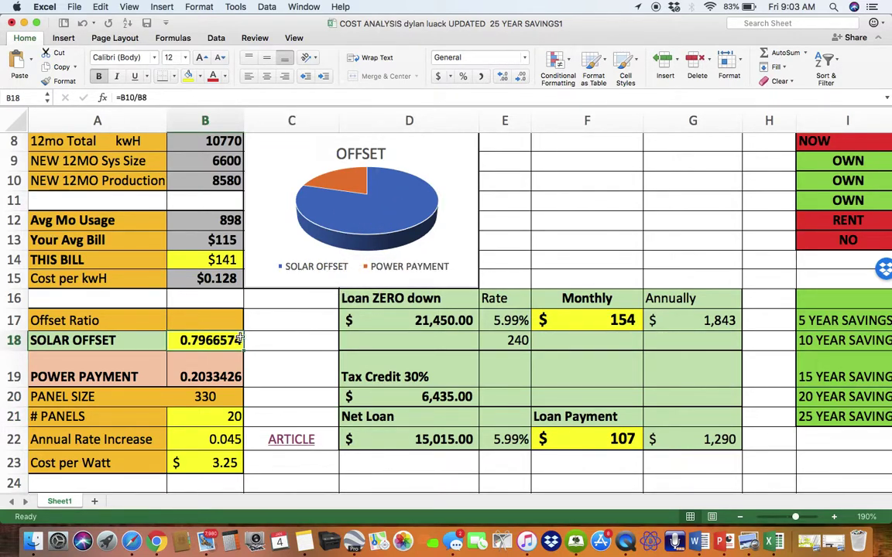
pyautogui.scroll(2, 240, 339)
pyautogui.click(117, 174)
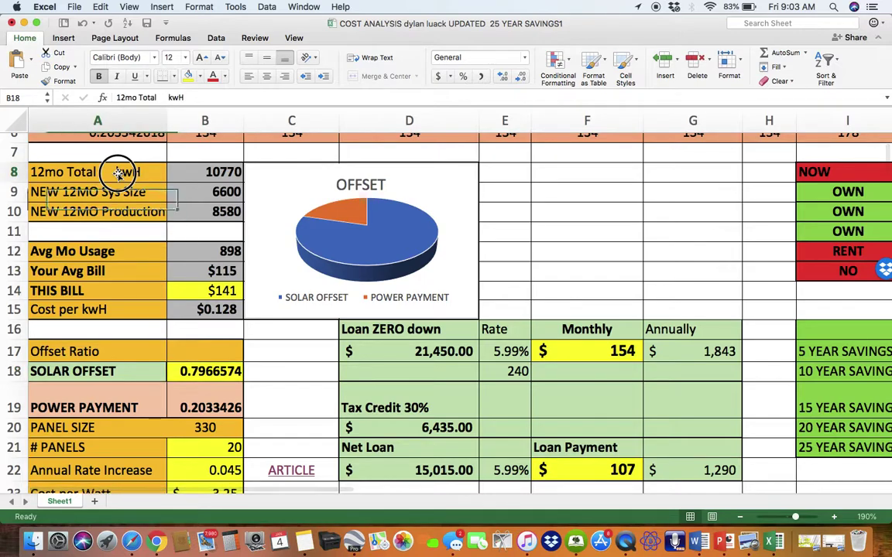
pyautogui.click(224, 172)
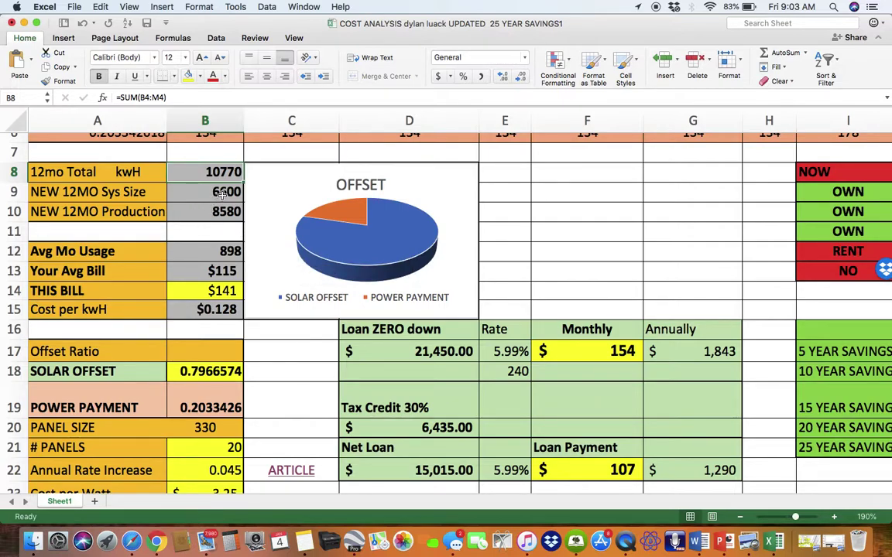
pyautogui.click(222, 193)
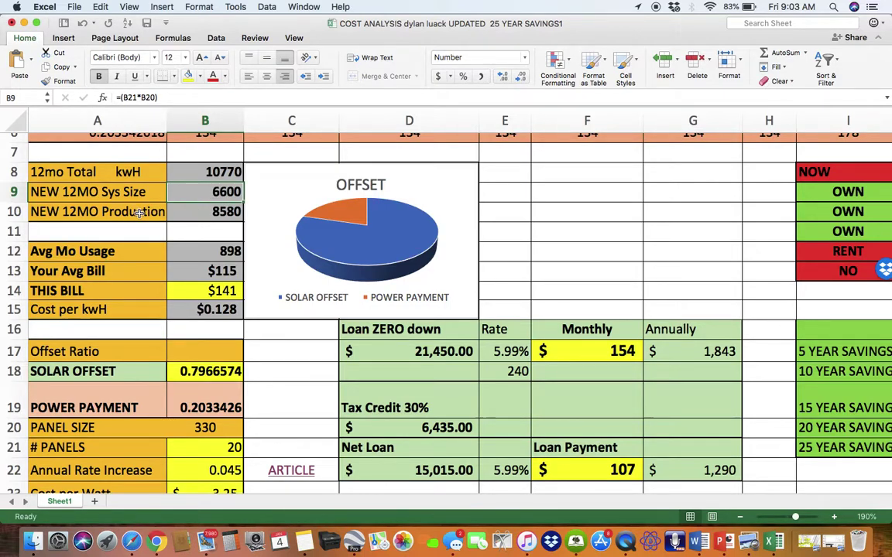
pyautogui.click(205, 214)
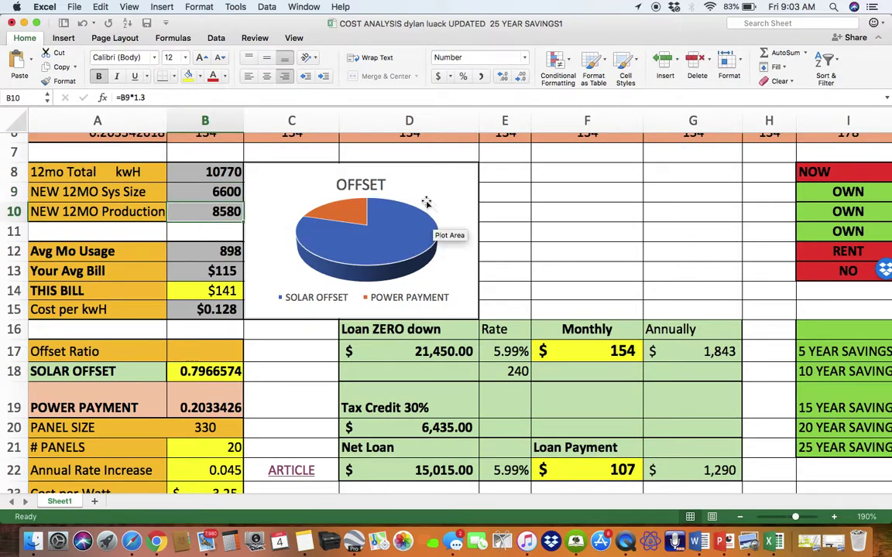
pyautogui.moveTo(402, 217)
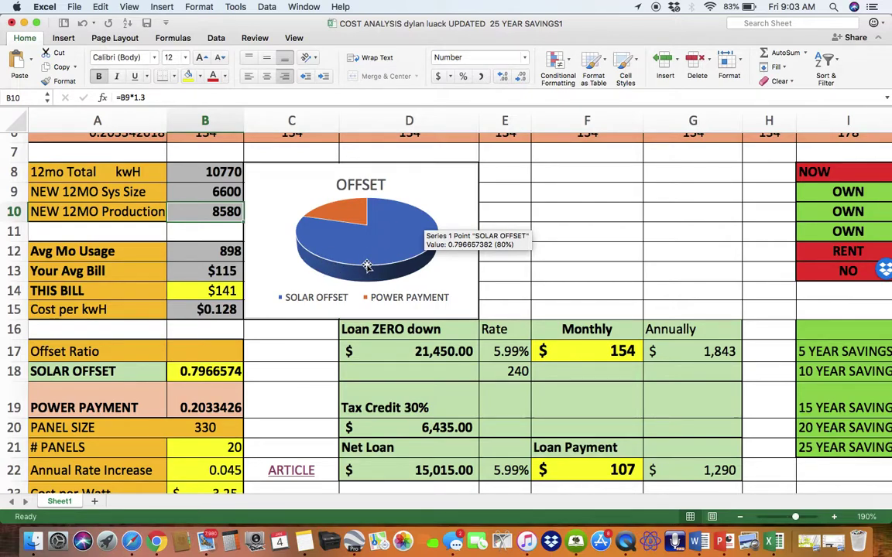
# Step: Review the zero-down loan amount, loan term and net loan payment, and compare the payment with the average bill
pyautogui.scroll(-3, 367, 265)
pyautogui.click(444, 266)
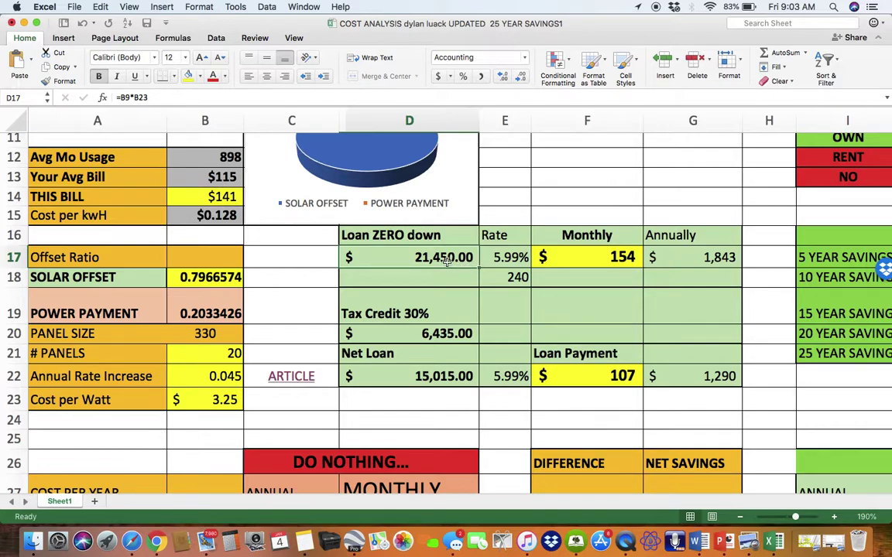
pyautogui.click(515, 277)
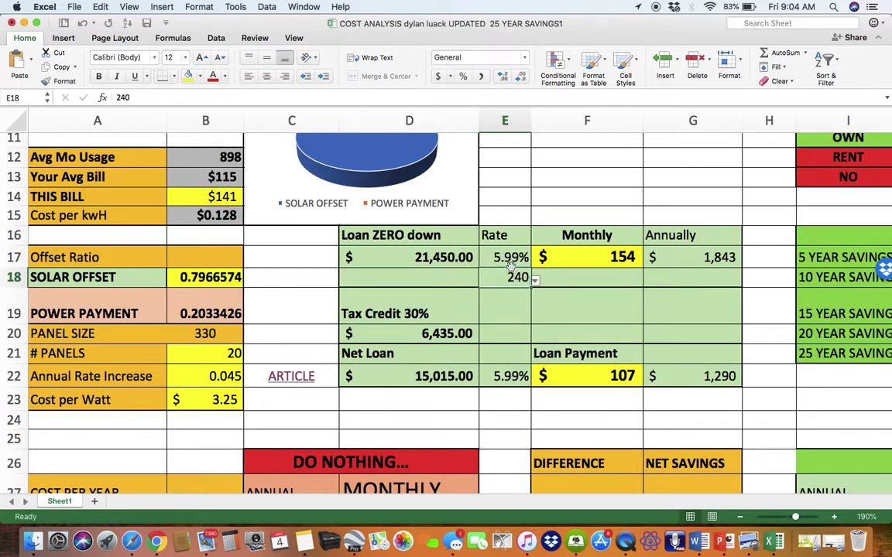
pyautogui.click(620, 377)
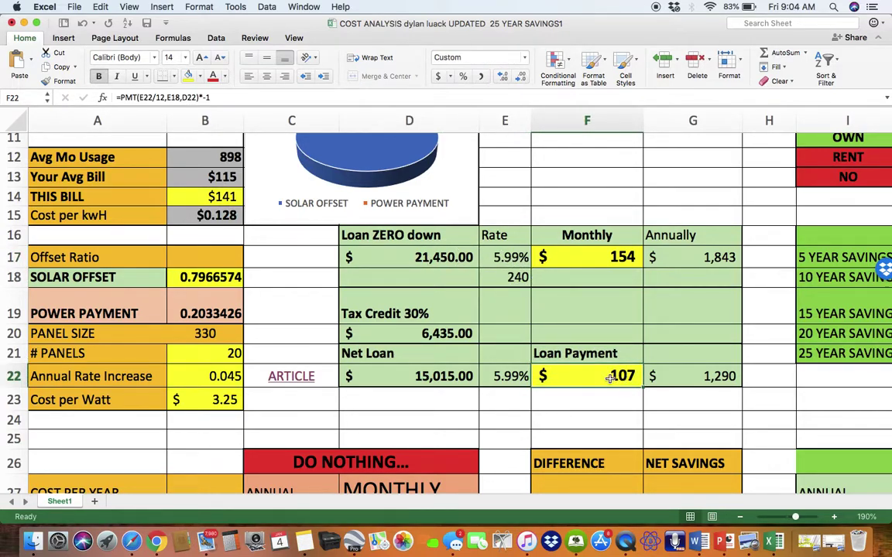
pyautogui.click(221, 176)
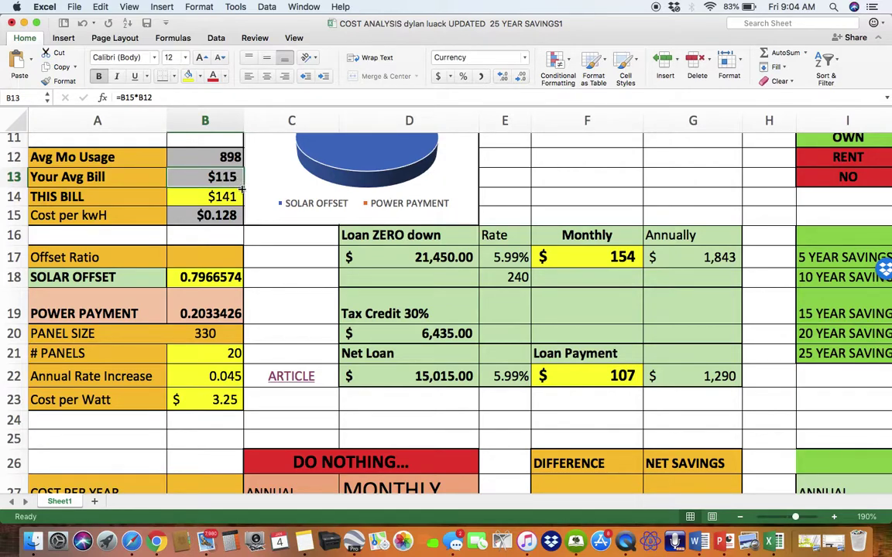
# Step: Inspect the 30% tax credit amount and the net loan formula in the loan table
pyautogui.click(354, 314)
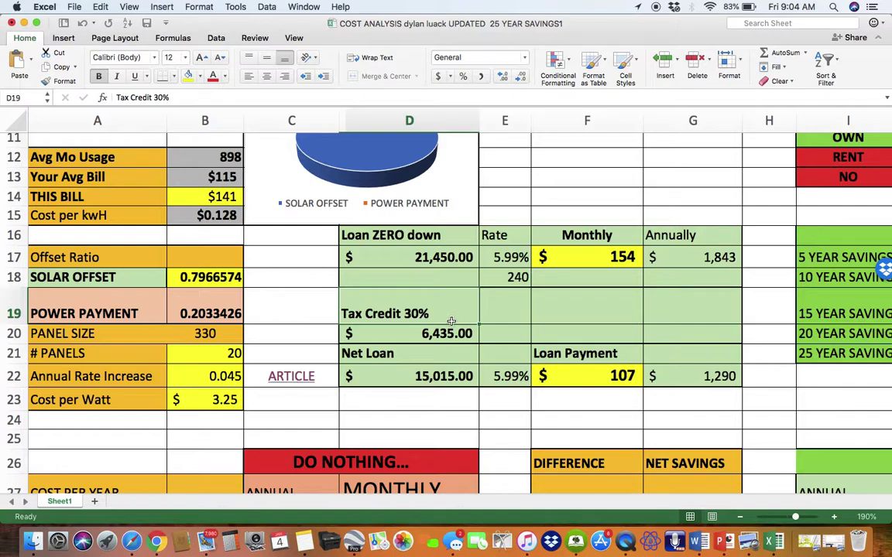
pyautogui.click(438, 334)
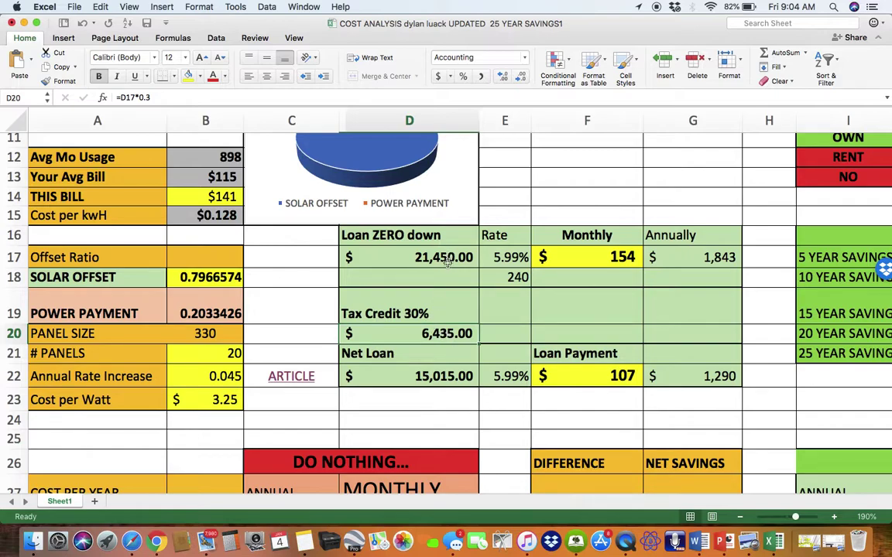
pyautogui.click(438, 377)
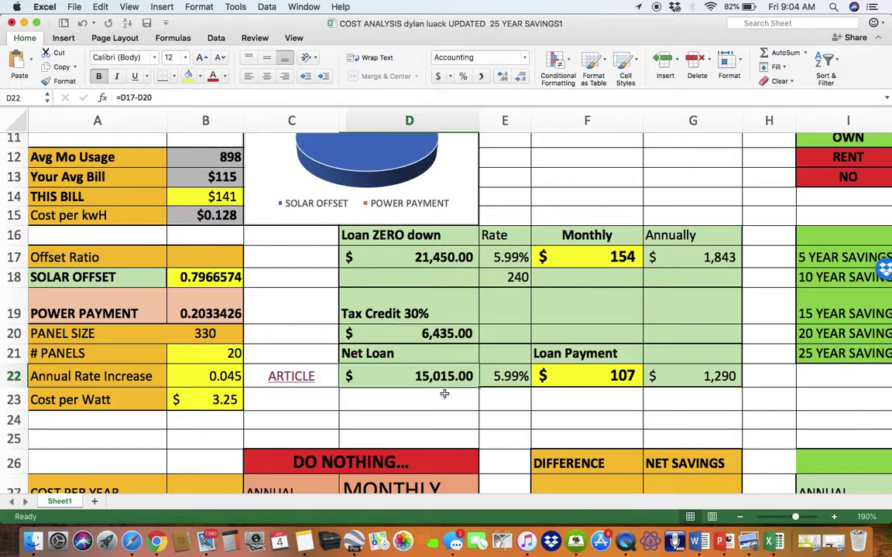
# Step: Switch to the Journal-News article in Safari and highlight "33 percent over 5 years" in its headline
pyautogui.scroll(-5, 449, 382)
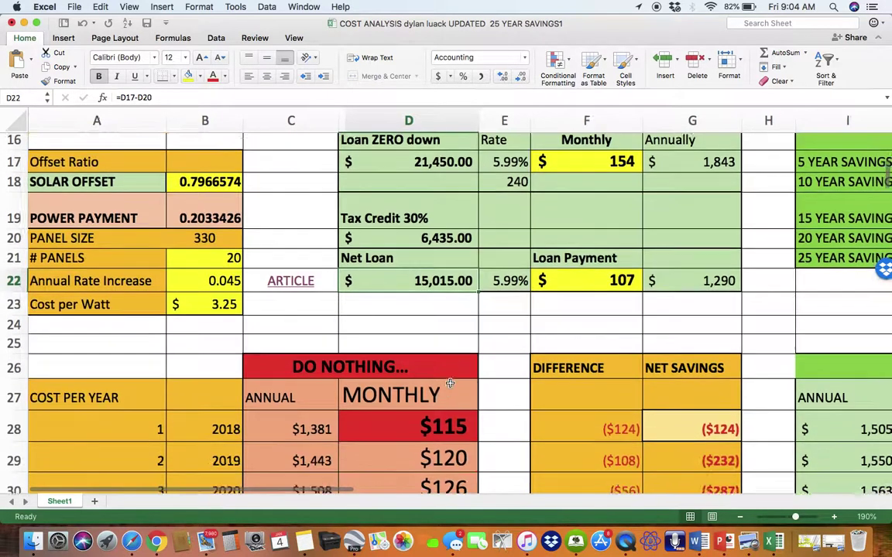
pyautogui.scroll(3, 449, 382)
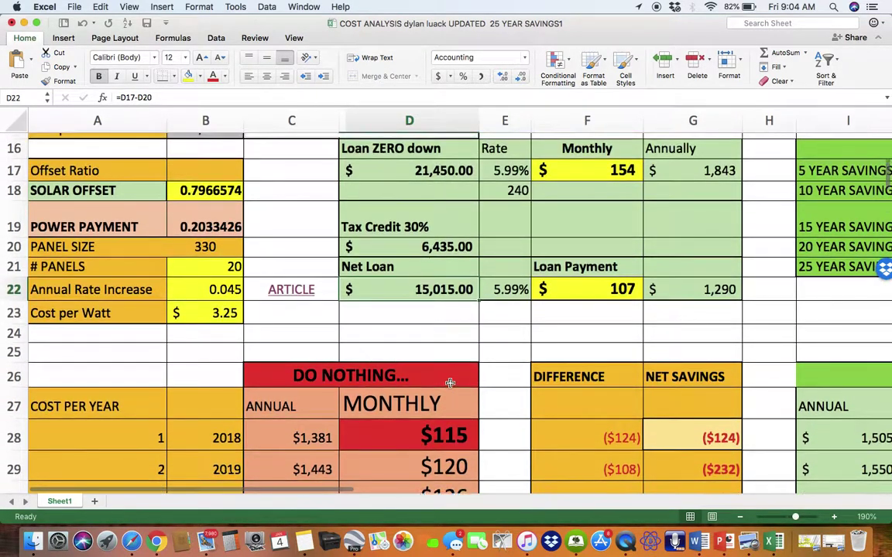
pyautogui.hotkey('ctrl', 'Up')
pyautogui.click(708, 265)
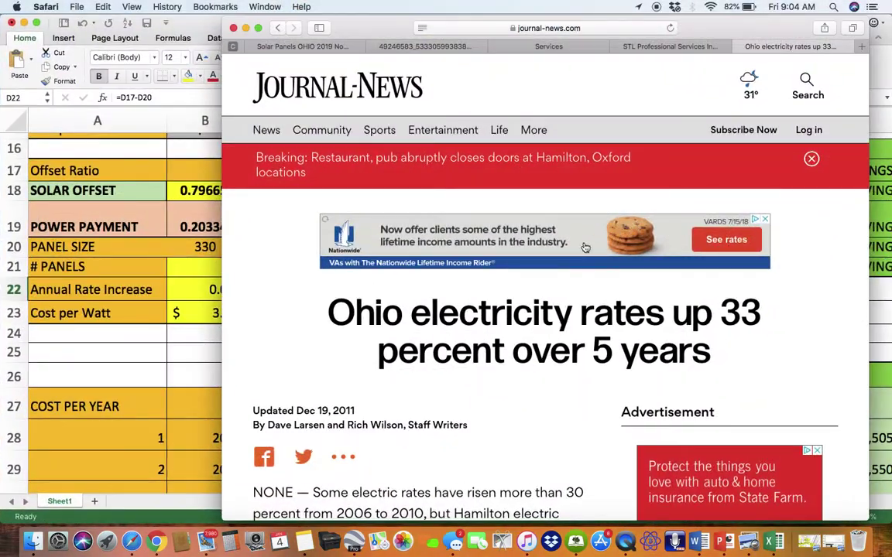
pyautogui.moveTo(348, 312); pyautogui.dragTo(707, 355)
pyautogui.click(728, 316)
pyautogui.moveTo(728, 316); pyautogui.dragTo(737, 350)
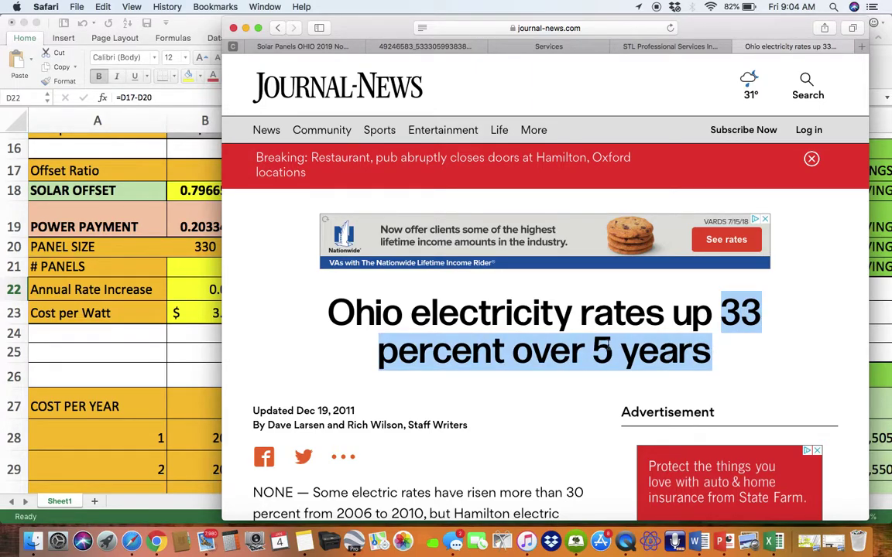
# Step: Return to the Excel workbook and check the Annual Rate Increase value against the first years of DO NOTHING monthly costs
pyautogui.click(154, 372)
pyautogui.click(223, 287)
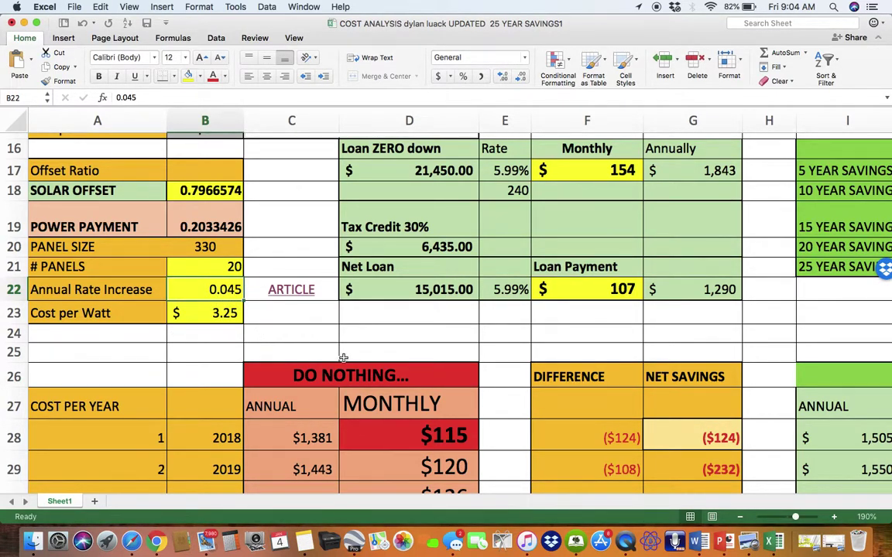
pyautogui.click(418, 437)
pyautogui.scroll(-3, 417, 440)
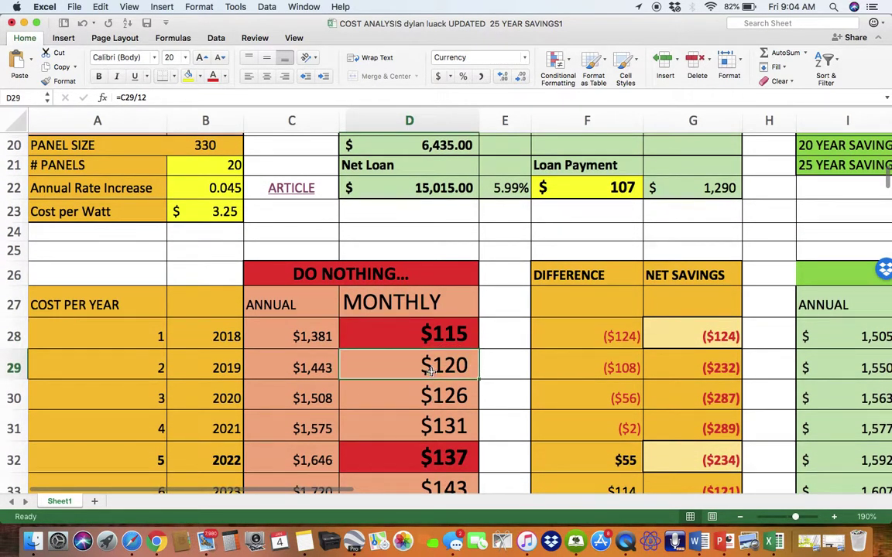
pyautogui.click(432, 396)
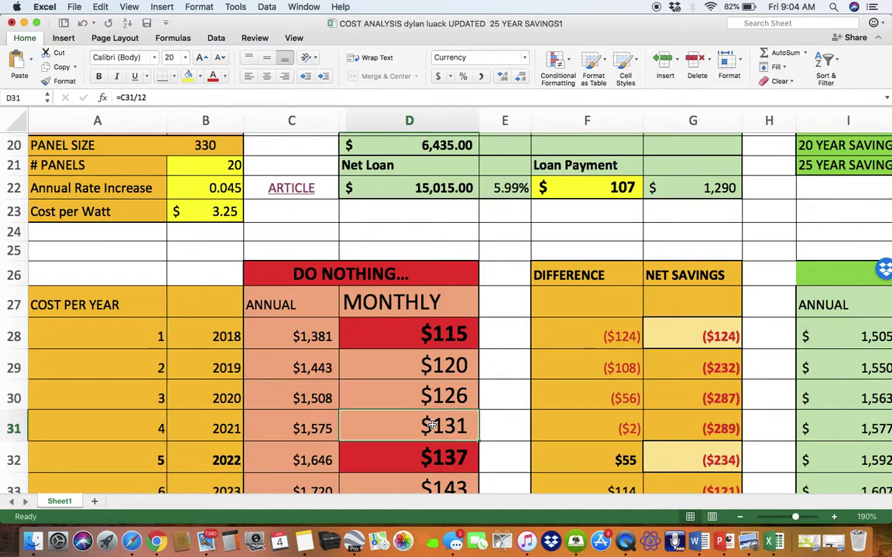
# Step: Follow the DO NOTHING monthly costs from year 4 through year 7
pyautogui.scroll(-4, 388, 387)
pyautogui.click(164, 265)
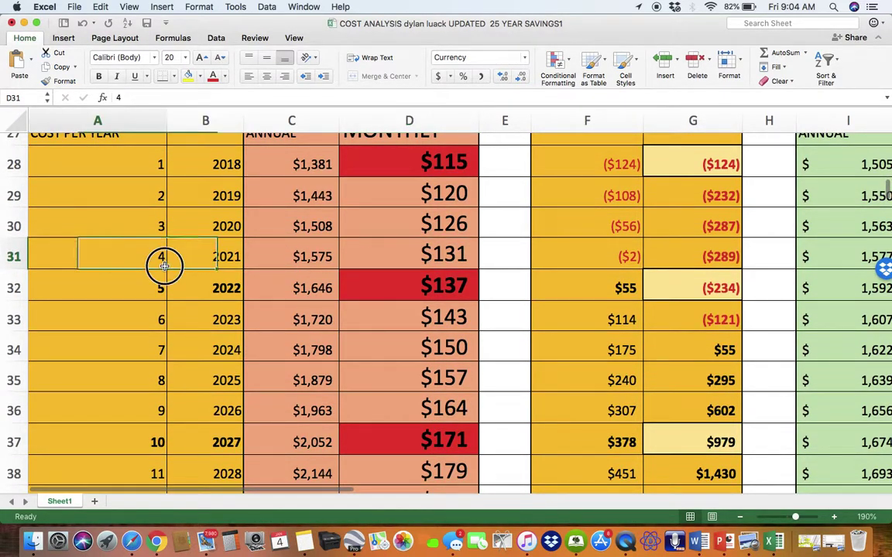
pyautogui.click(364, 292)
pyautogui.click(374, 318)
pyautogui.click(384, 360)
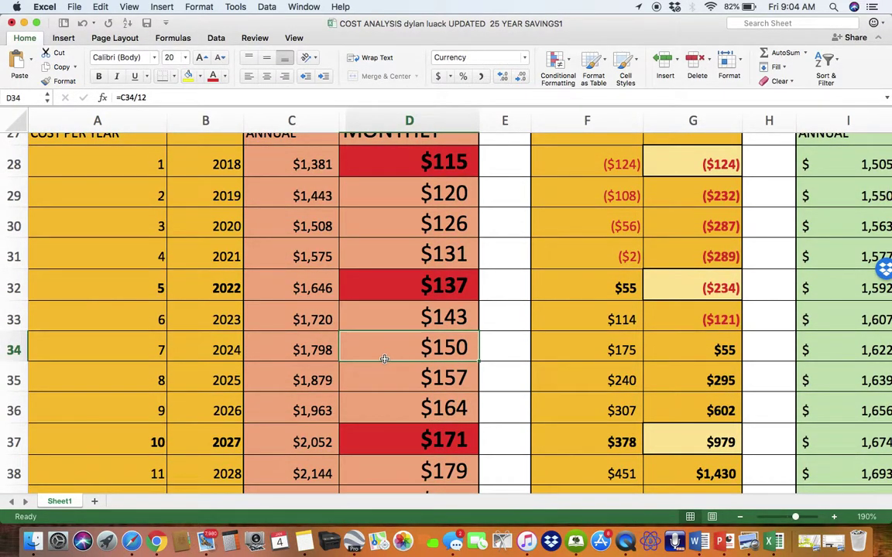
# Step: Compare the year 10 monthly cost under DO NOTHING with the GO SOLAR monthly cost for the same year
pyautogui.rightClick(151, 455)
pyautogui.click(439, 445)
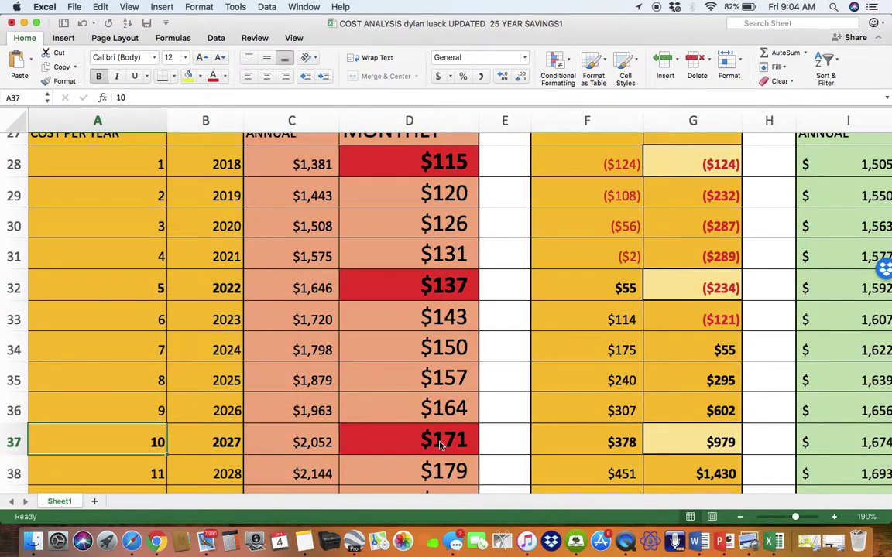
pyautogui.scroll(-5, 499, 427)
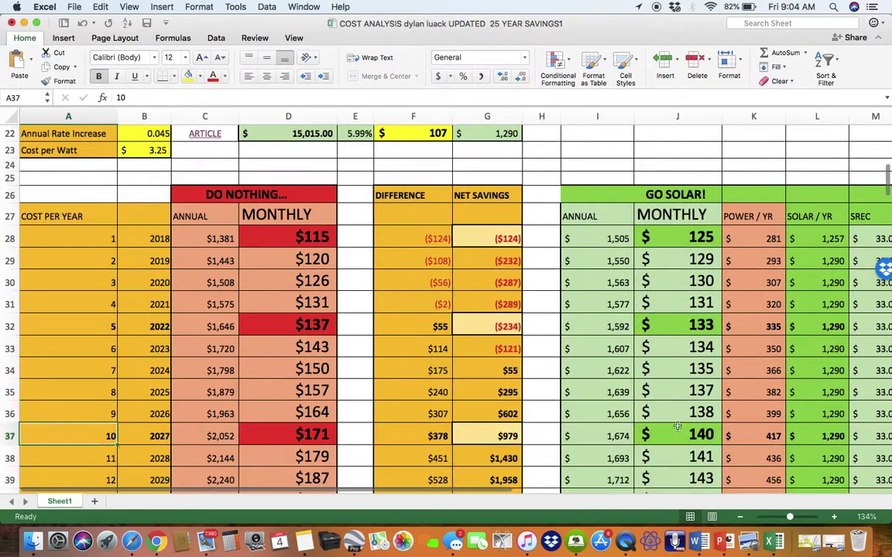
pyautogui.click(711, 435)
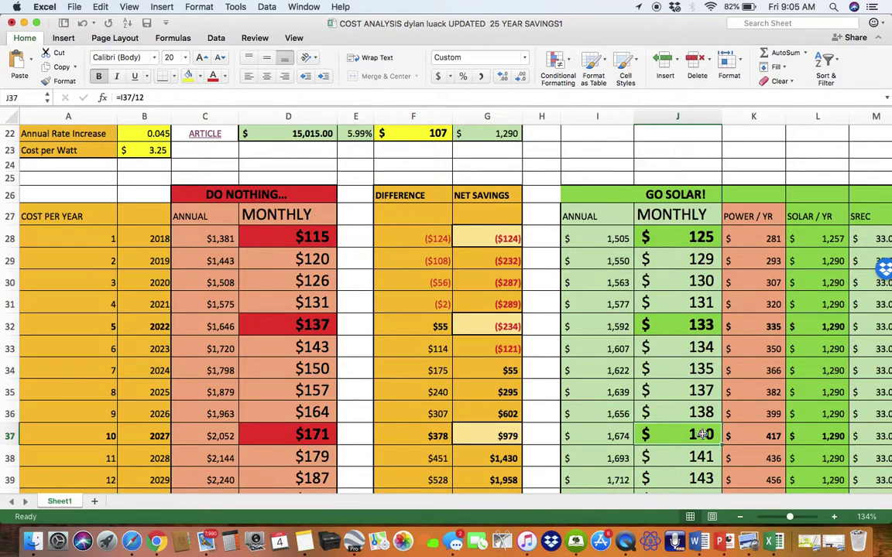
# Step: Clear the Loan ZERO down amount in cell D17
pyautogui.scroll(5, 465, 310)
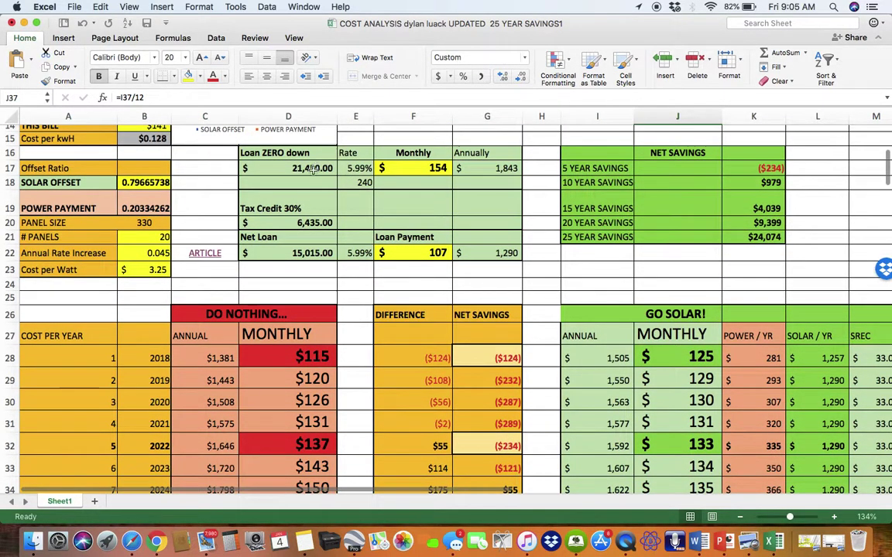
pyautogui.click(312, 169)
pyautogui.press('BackSpace')
pyautogui.press('Tab')
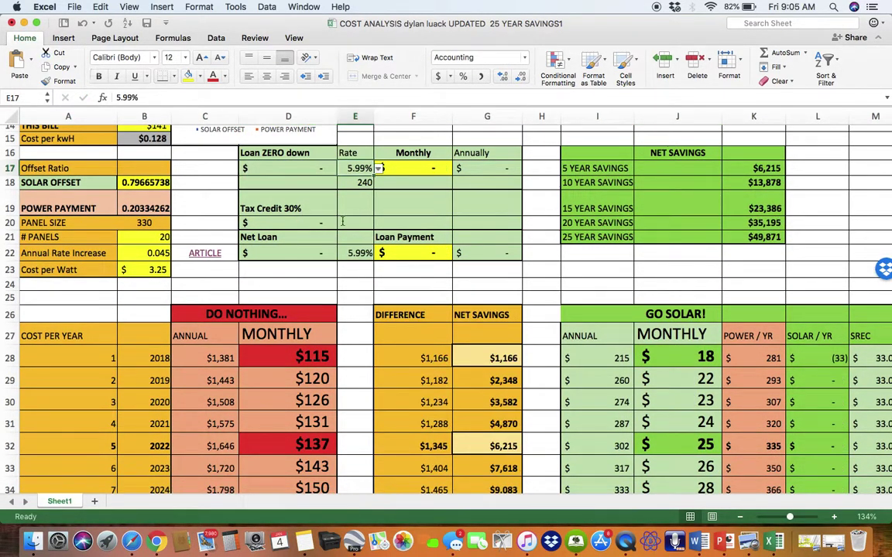
# Step: Review the no-loan GO SOLAR monthly cost and the POWER / YR values for years 1 to 4 against the OFFSET chart
pyautogui.click(656, 351)
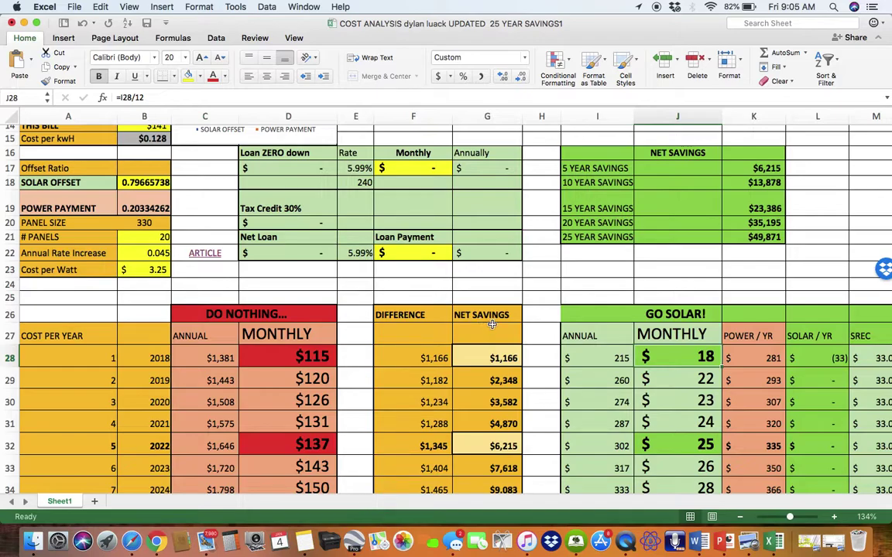
pyautogui.moveTo(762, 350); pyautogui.dragTo(757, 424)
pyautogui.scroll(3, 458, 277)
pyautogui.moveTo(248, 171)
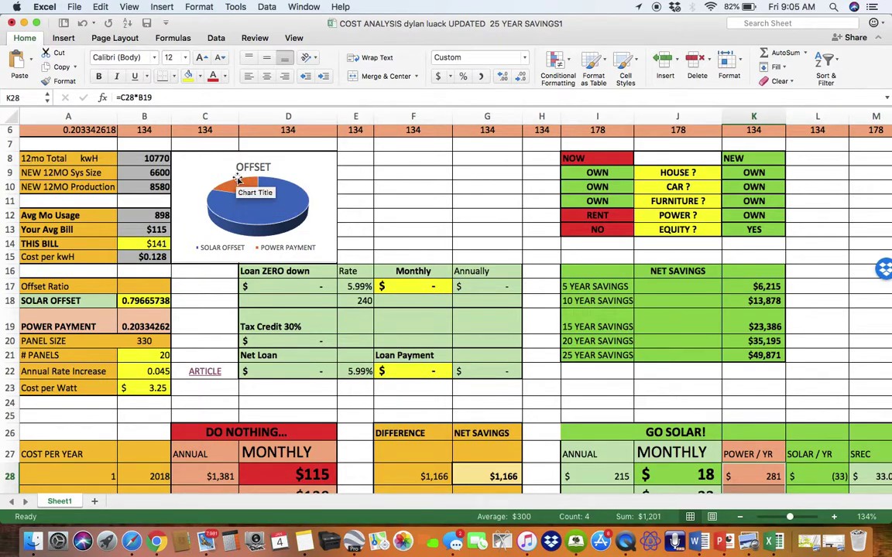
pyautogui.scroll(-5, 746, 468)
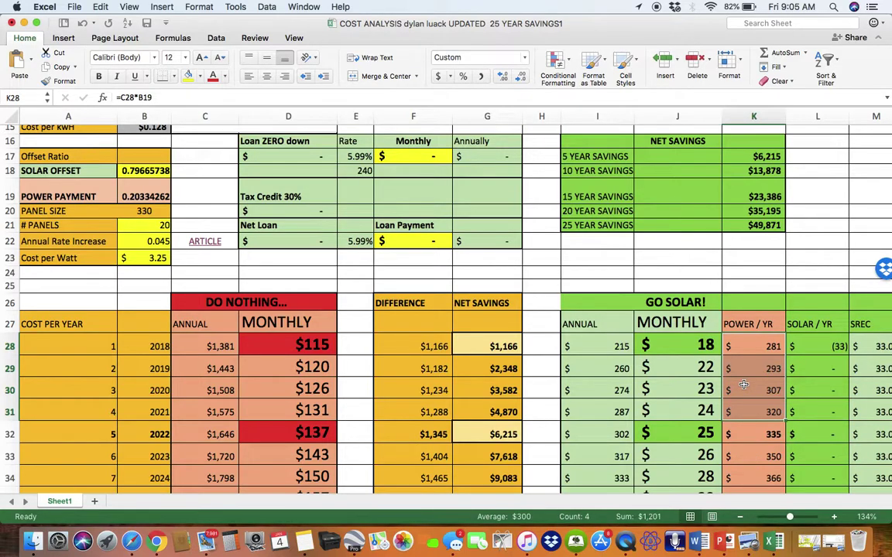
pyautogui.scroll(-10, 712, 364)
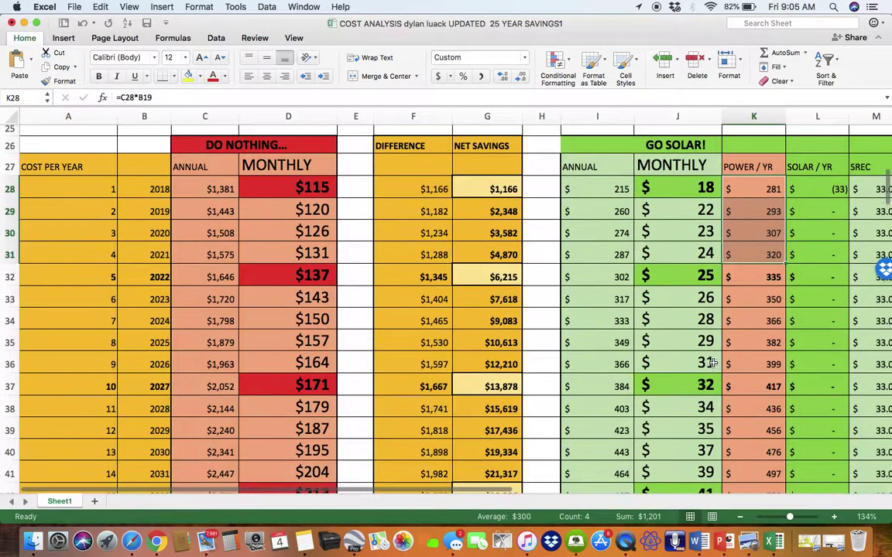
# Step: Undo the clearing of the Loan ZERO down amount in cell D17
pyautogui.scroll(10, 713, 362)
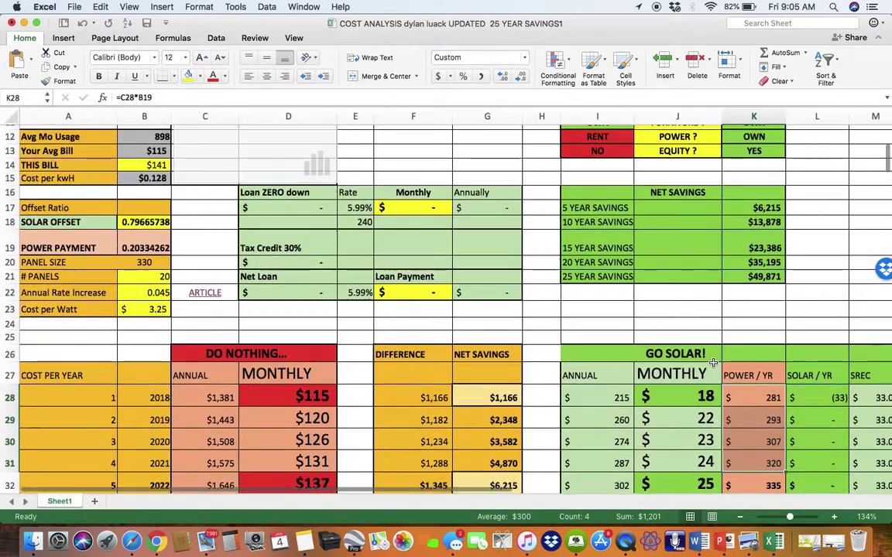
pyautogui.scroll(-3, 568, 387)
pyautogui.click(398, 362)
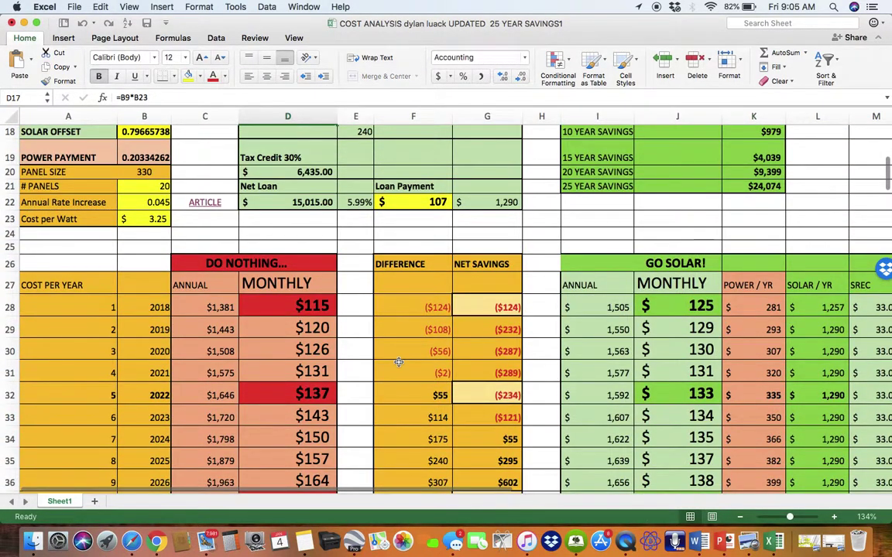
pyautogui.scroll(-5, 398, 362)
pyautogui.scroll(5, 398, 363)
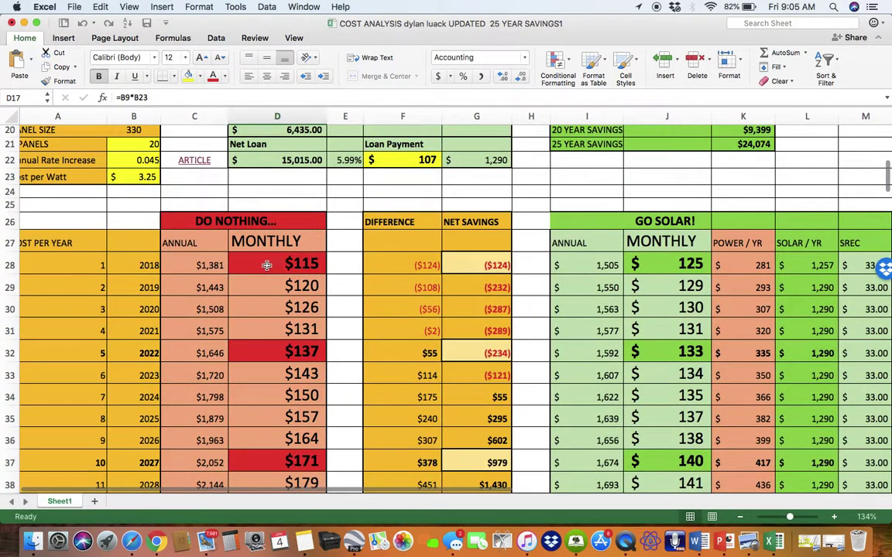
# Step: Trace the DO NOTHING monthly costs from year 1 through year 25
pyautogui.moveTo(268, 259); pyautogui.dragTo(294, 432)
pyautogui.scroll(-8, 294, 432)
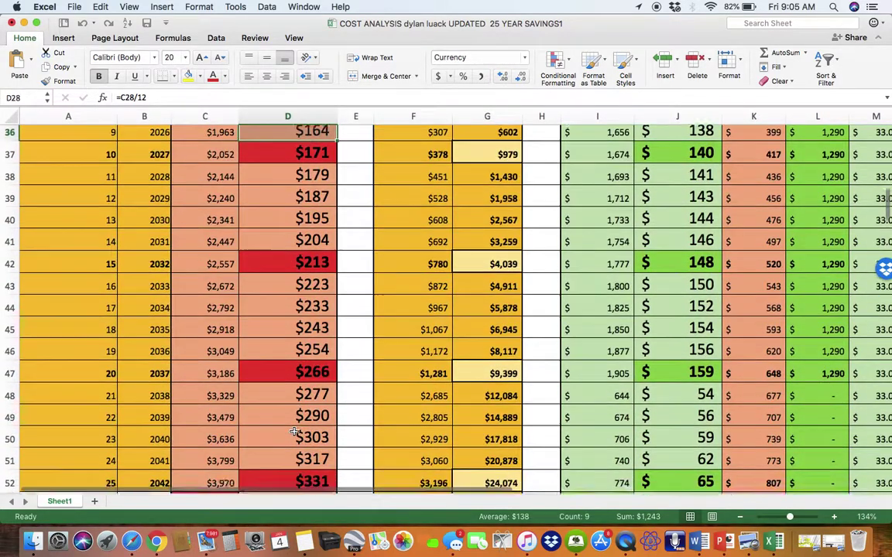
pyautogui.click(66, 370)
pyautogui.scroll(8, 273, 236)
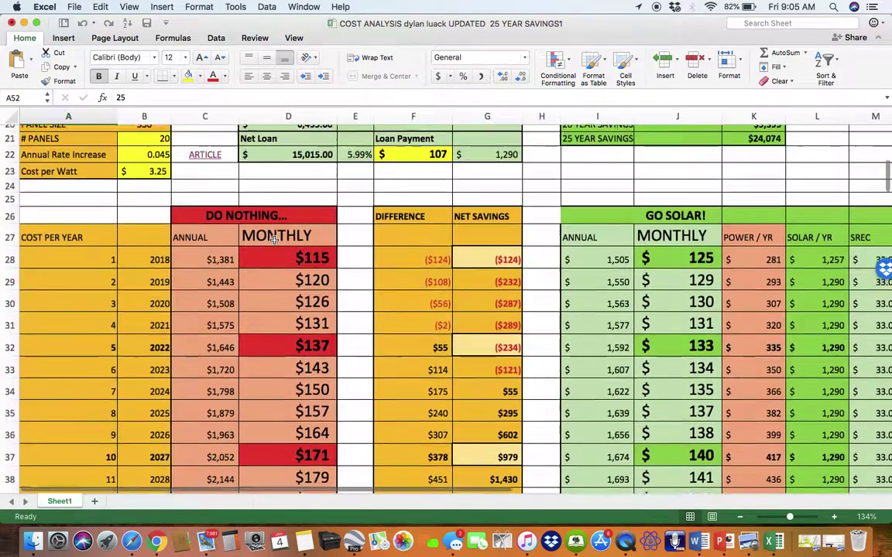
pyautogui.moveTo(275, 257); pyautogui.dragTo(288, 404)
pyautogui.click(294, 399)
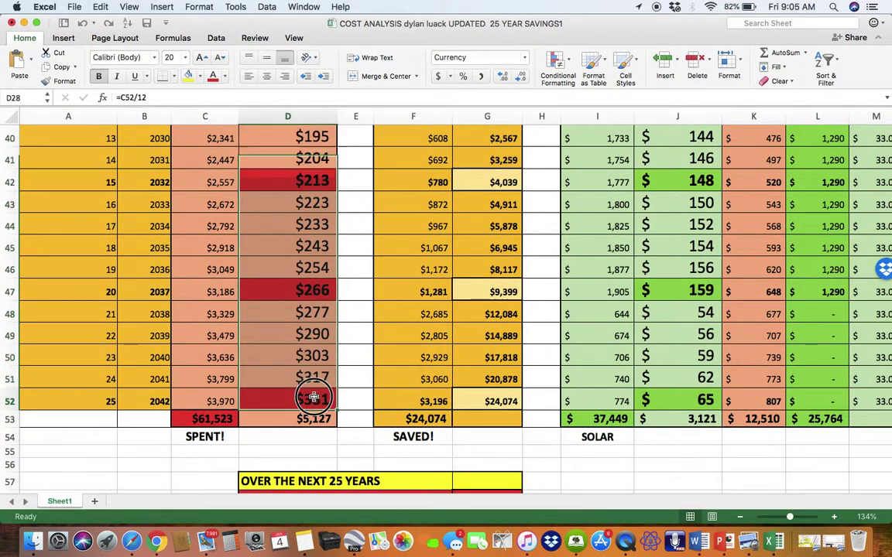
pyautogui.click(109, 401)
# Step: Compare the row 53 totals for doing nothing, going solar, remaining power payments and savings, and check the HOME EQUITY amount
pyautogui.scroll(-5, 199, 379)
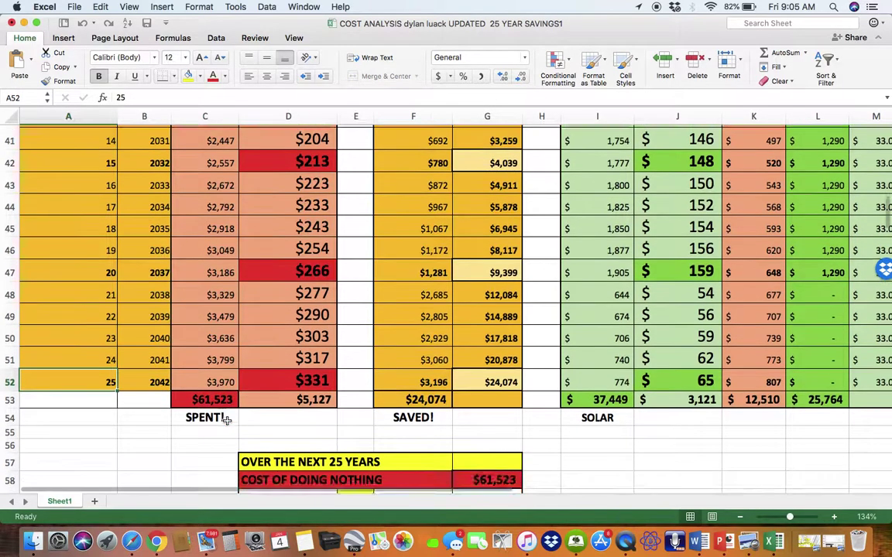
pyautogui.click(207, 195)
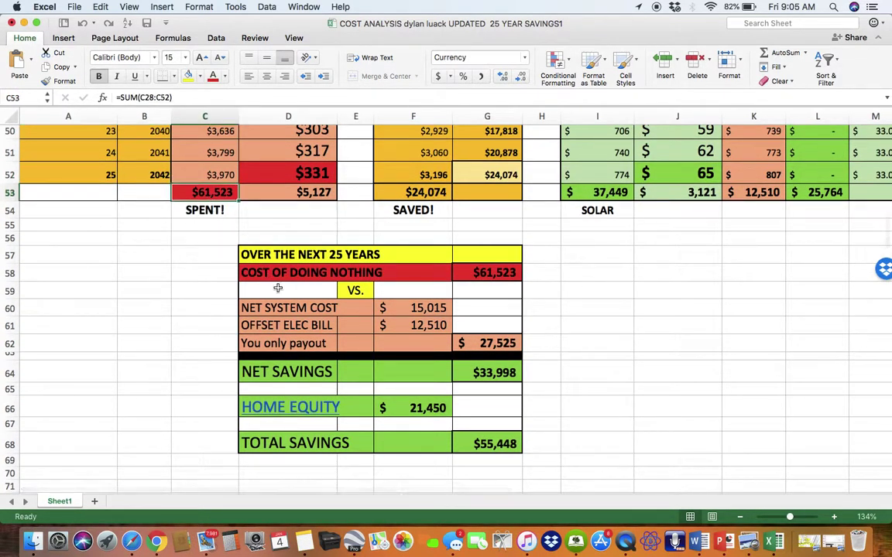
pyautogui.click(597, 193)
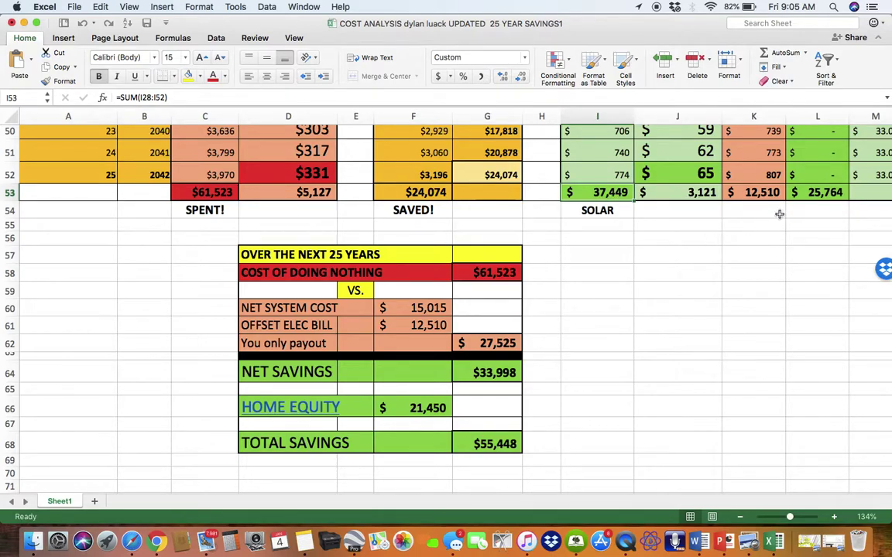
pyautogui.click(431, 408)
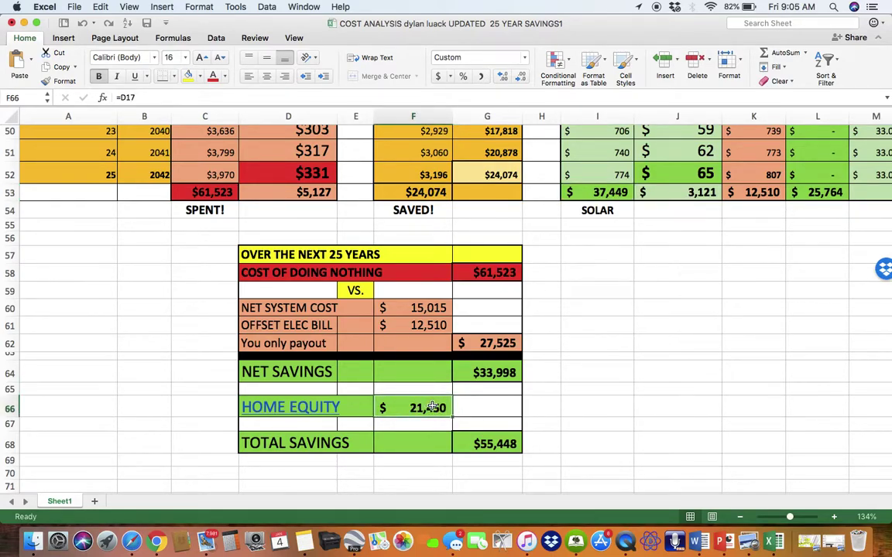
pyautogui.click(764, 193)
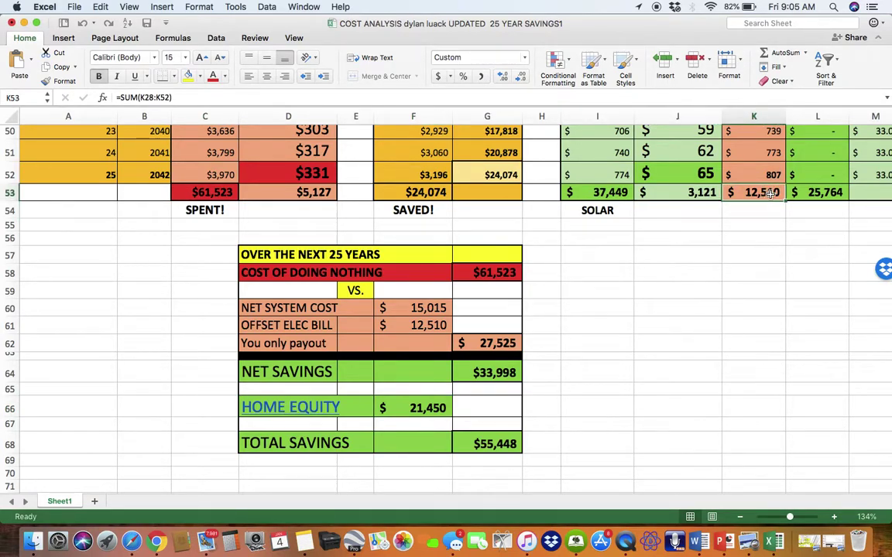
pyautogui.click(579, 192)
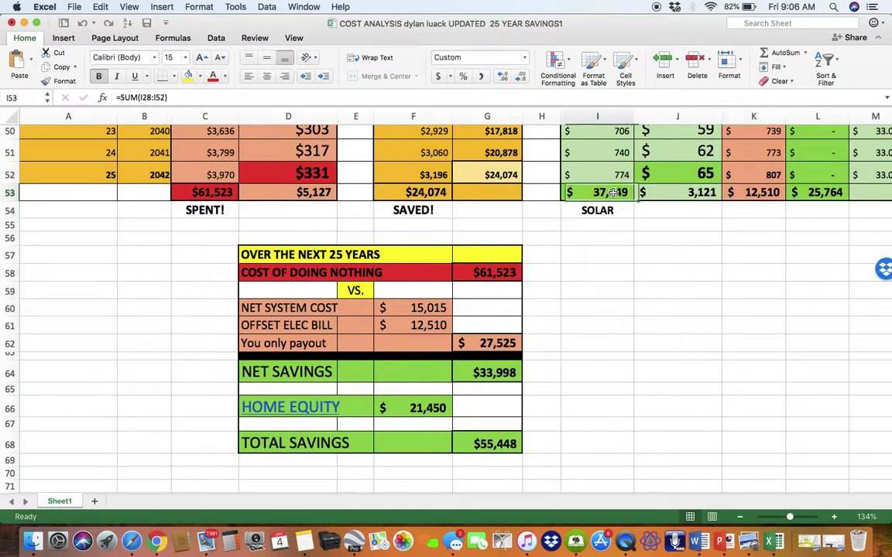
pyautogui.click(210, 193)
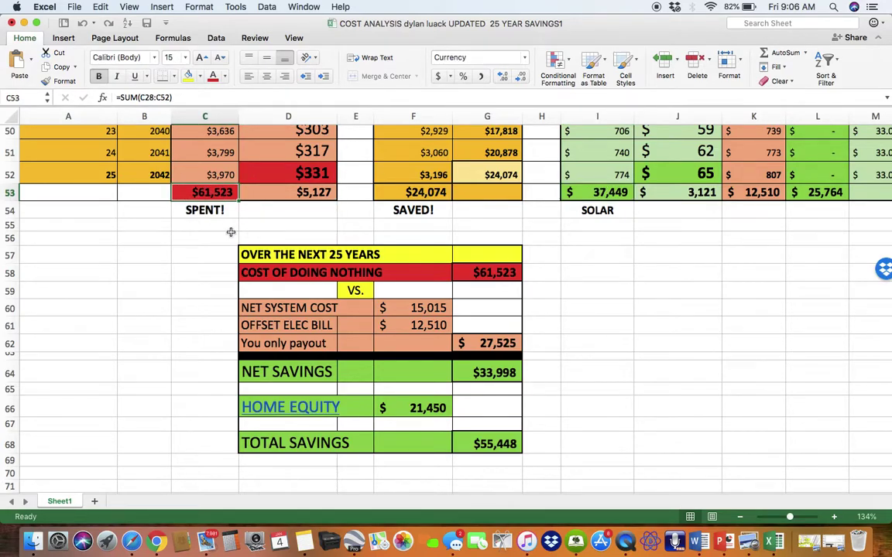
pyautogui.click(422, 192)
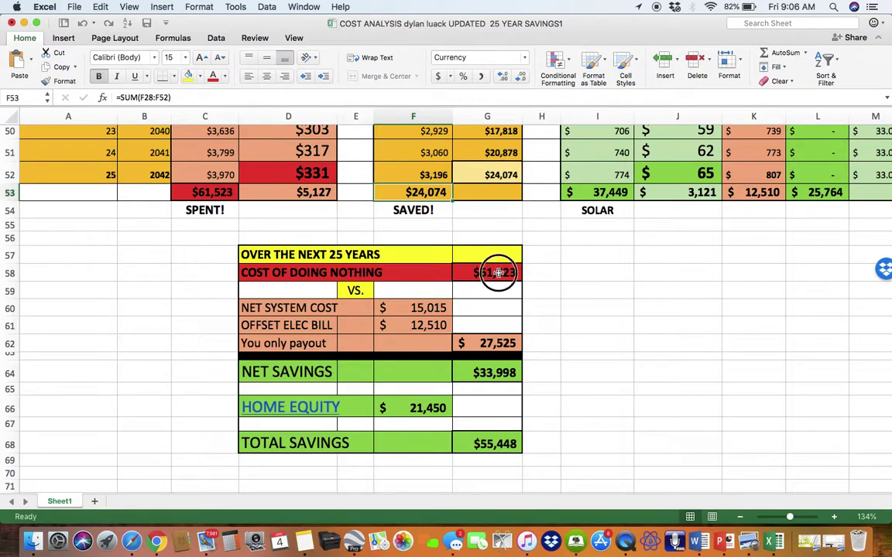
# Step: Examine the OVER THE NEXT 25 YEARS summary, from COST OF DOING NOTHING through system cost, offset bill and payout to NET SAVINGS
pyautogui.click(498, 272)
pyautogui.click(422, 308)
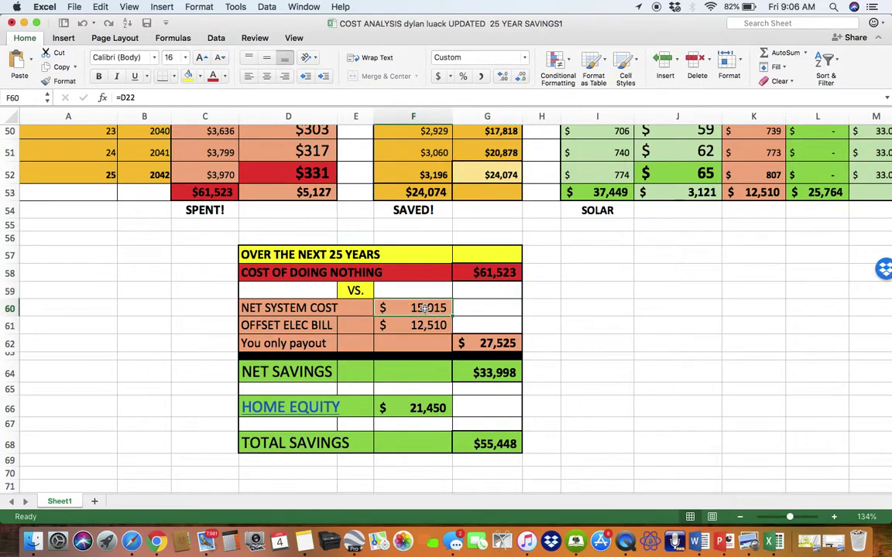
pyautogui.click(425, 326)
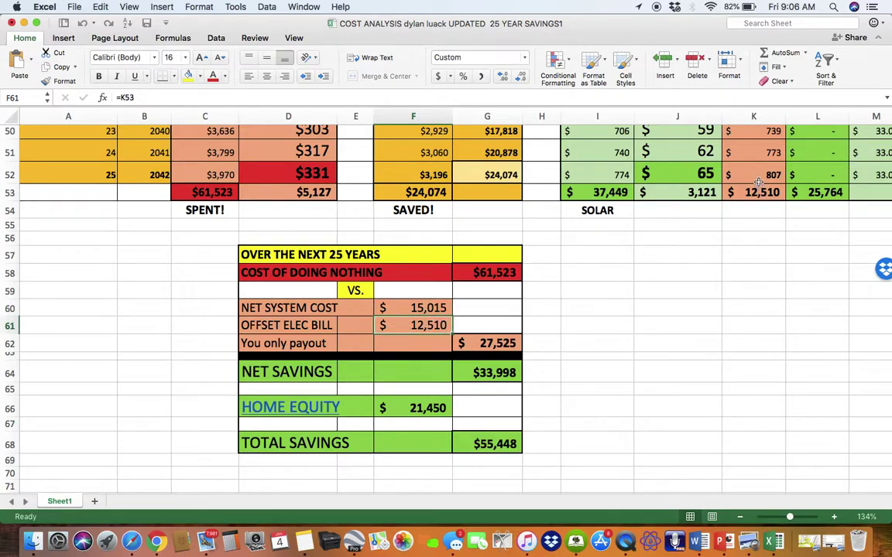
pyautogui.moveTo(755, 152); pyautogui.dragTo(745, 195)
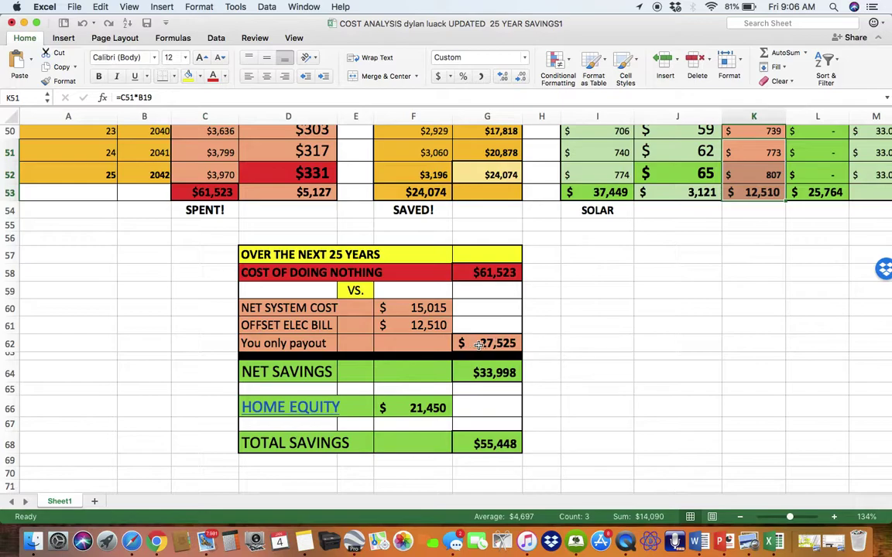
pyautogui.click(479, 345)
pyautogui.click(494, 274)
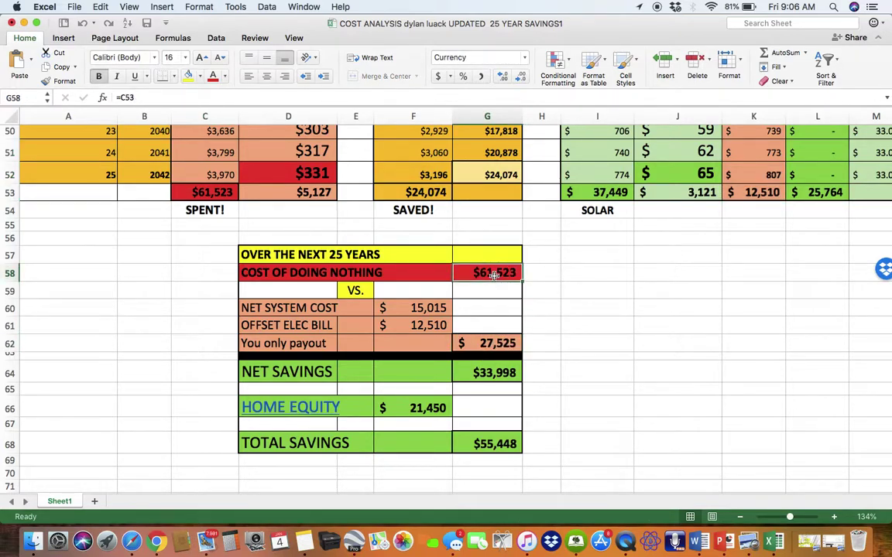
pyautogui.click(490, 373)
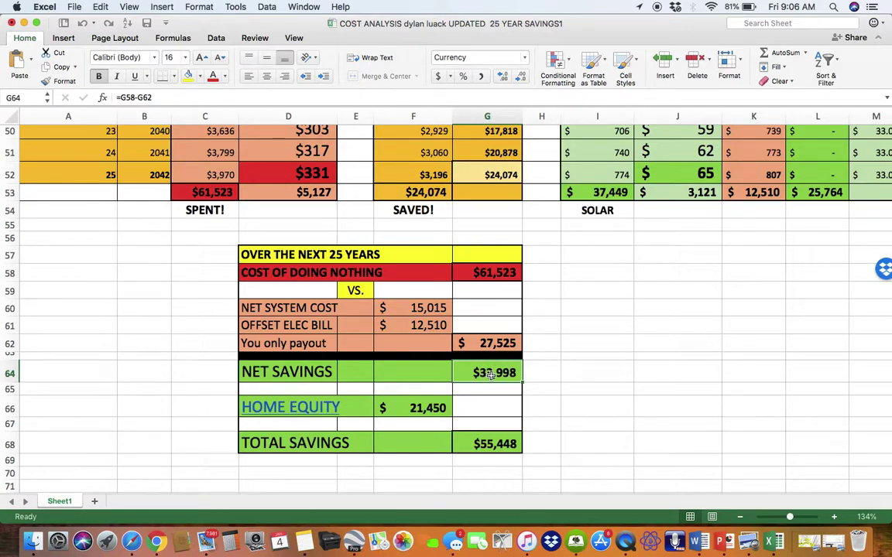
# Step: Check the SOLAR / YR total and HOME EQUITY amount, and open the HOME EQUITY link to read how a solar system's equity is measured
pyautogui.click(818, 192)
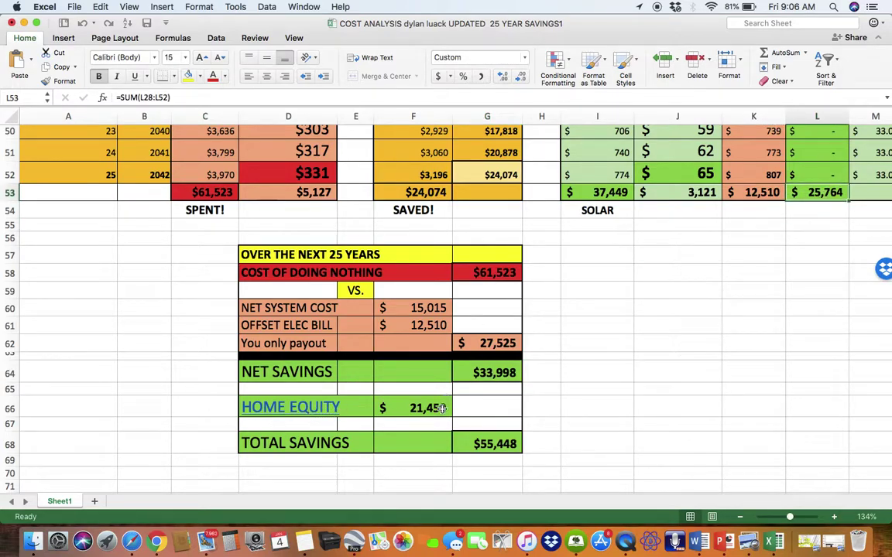
pyautogui.click(441, 408)
pyautogui.click(320, 419)
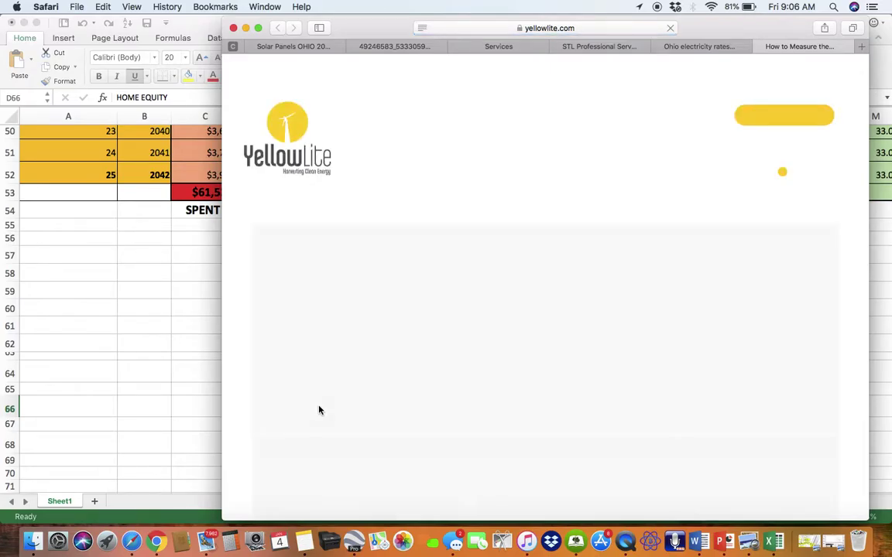
pyautogui.scroll(-8, 319, 410)
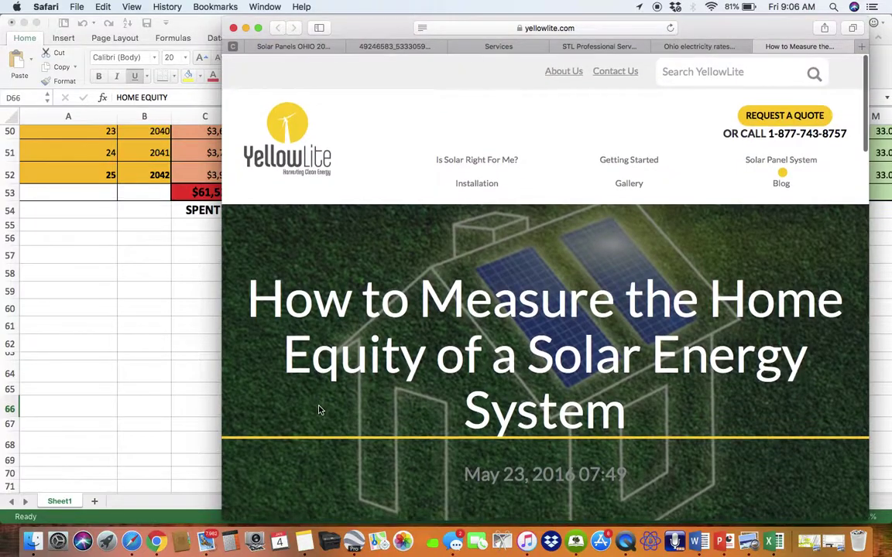
pyautogui.scroll(-12, 393, 358)
pyautogui.scroll(-2, 393, 358)
pyautogui.scroll(1, 393, 358)
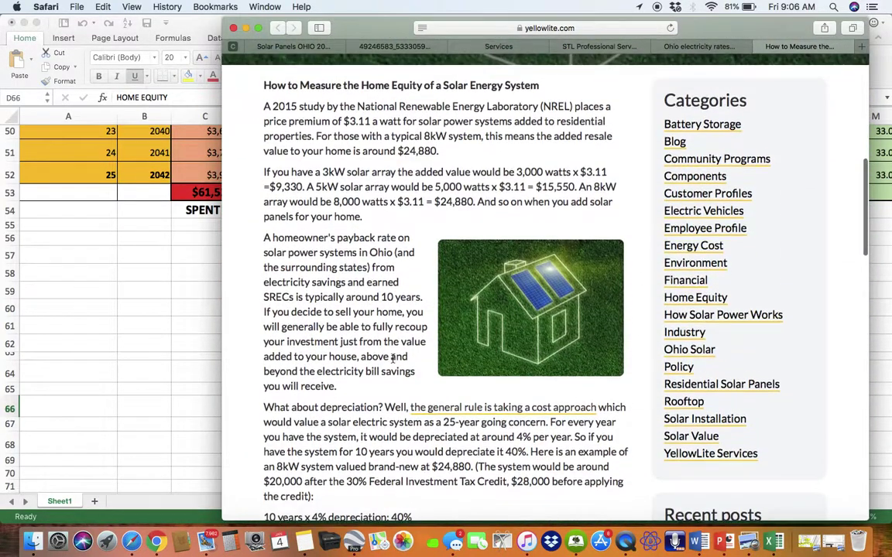
pyautogui.scroll(-3, 375, 205)
pyautogui.scroll(1, 386, 207)
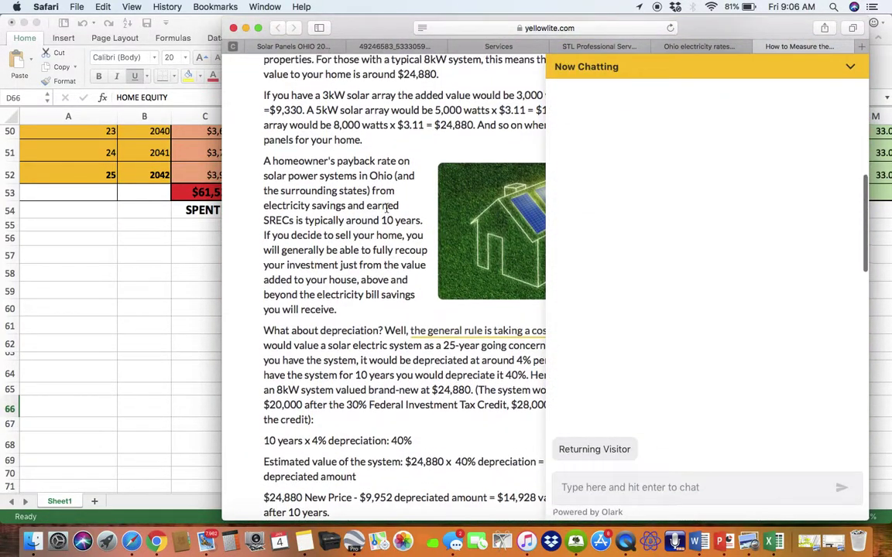
# Step: Close the home equity article and switch back to the Excel cost analysis workbook
pyautogui.hotkey('ctrl', 'Up')
pyautogui.hotkey('ctrl', 'Up')
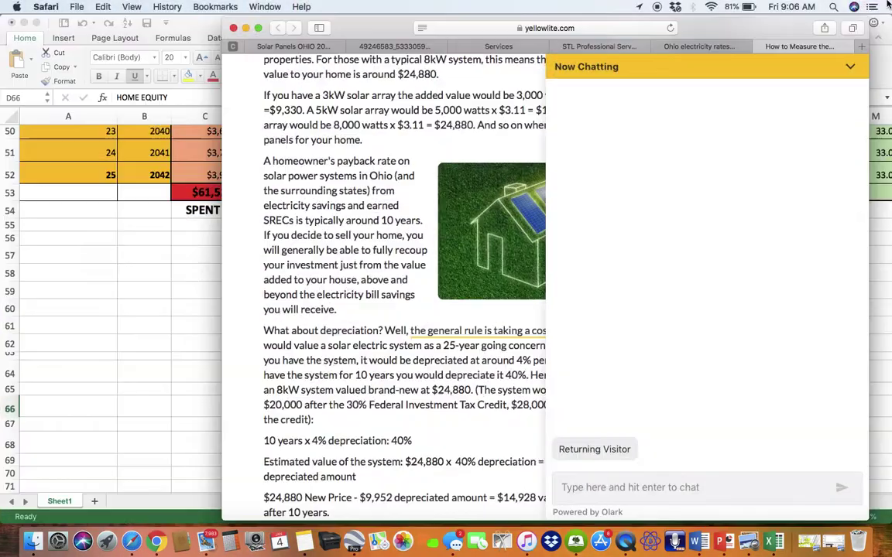
pyautogui.click(761, 48)
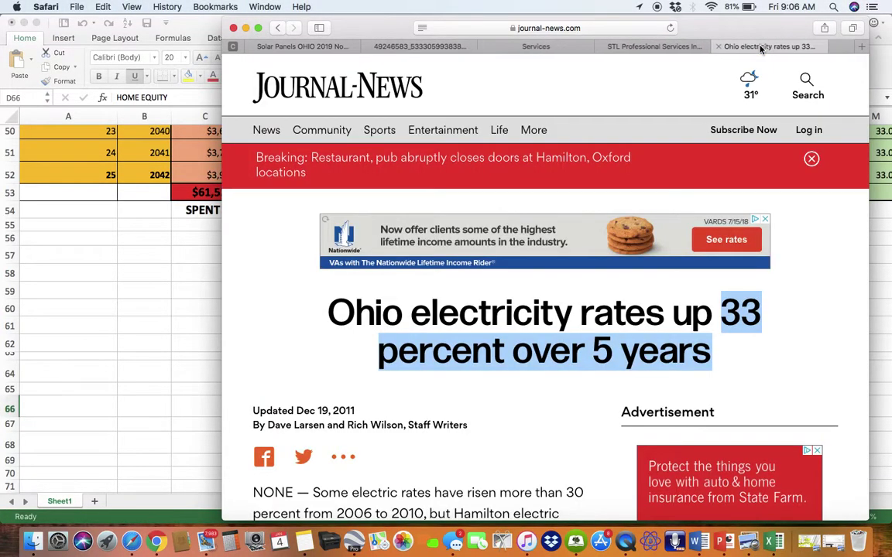
pyautogui.hotkey('ctrl', 'Up')
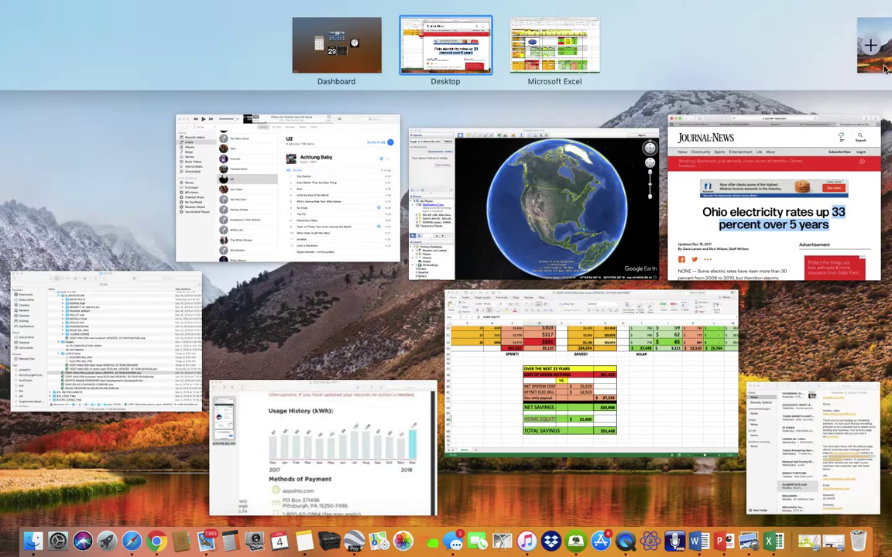
pyautogui.click(657, 414)
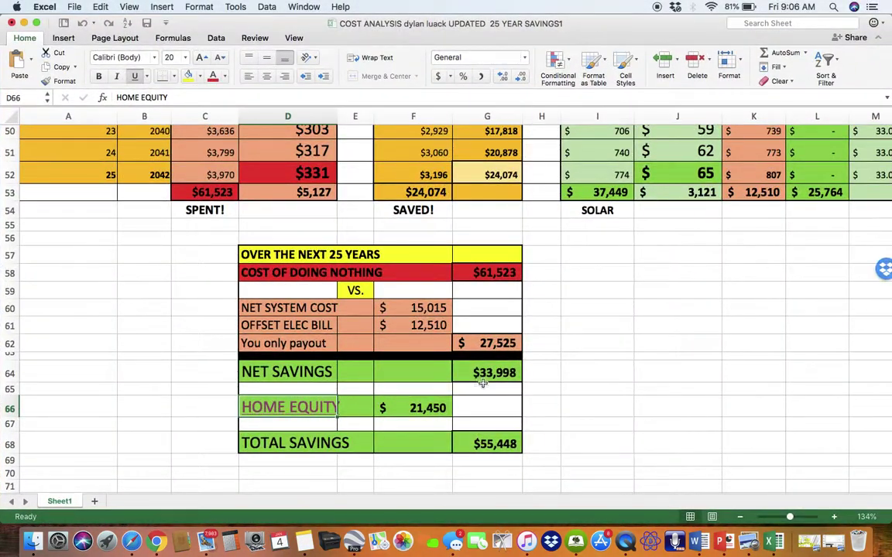
# Step: Check how NET SAVINGS and HOME EQUITY add up to TOTAL SAVINGS in the 25-year summary
pyautogui.click(472, 374)
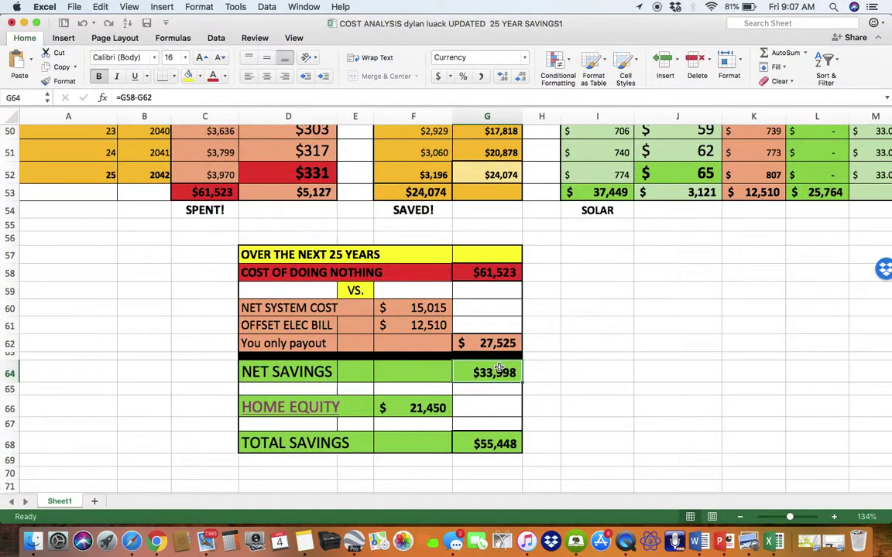
pyautogui.click(419, 408)
pyautogui.click(496, 442)
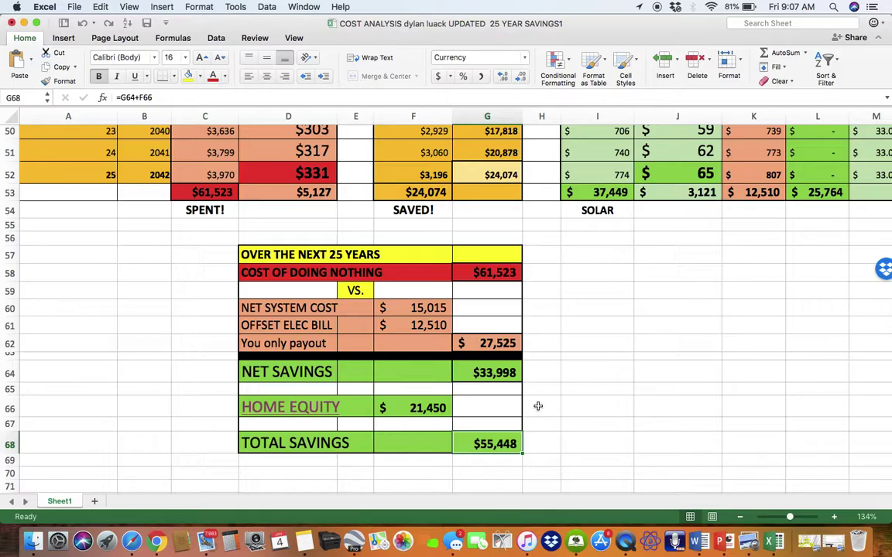
pyautogui.scroll(15, 538, 406)
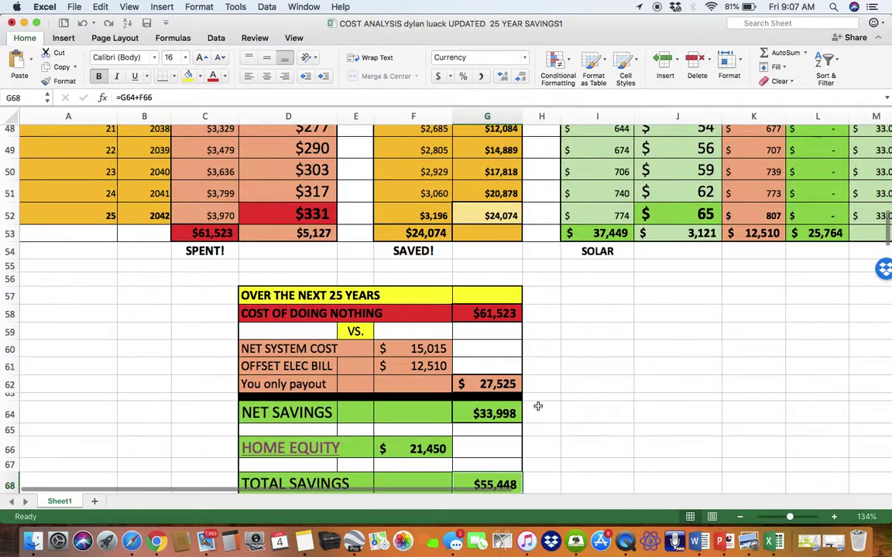
# Step: Switch to Google Earth Pro and search for the customer's property address
pyautogui.scroll(-5, 538, 407)
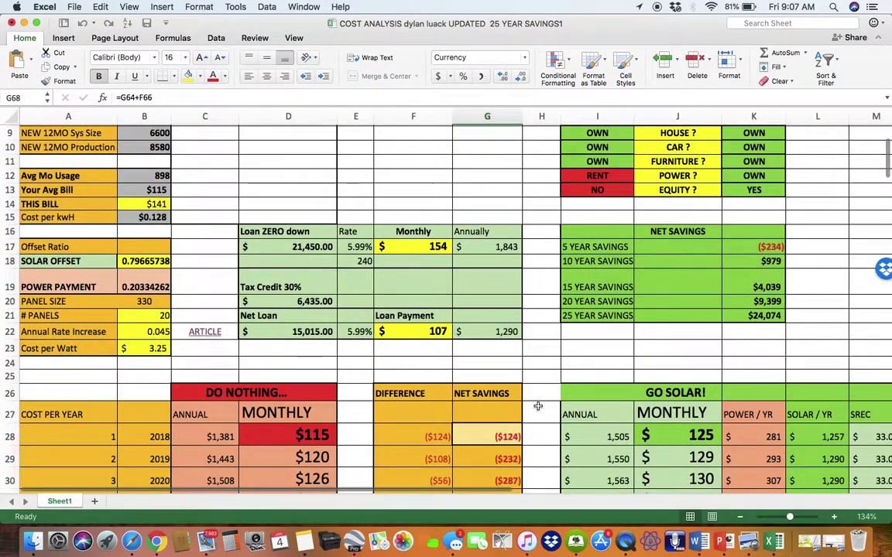
pyautogui.scroll(3, 312, 187)
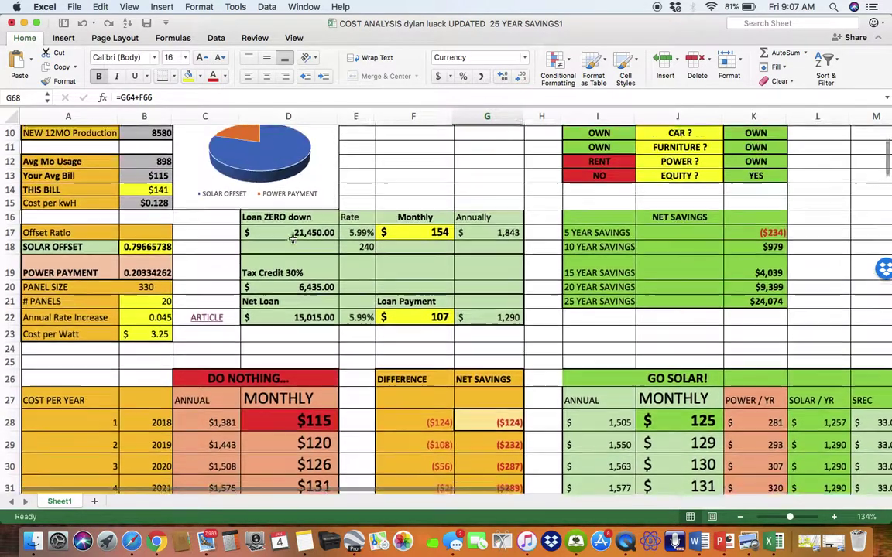
pyautogui.hotkey('ctrl', 'Up')
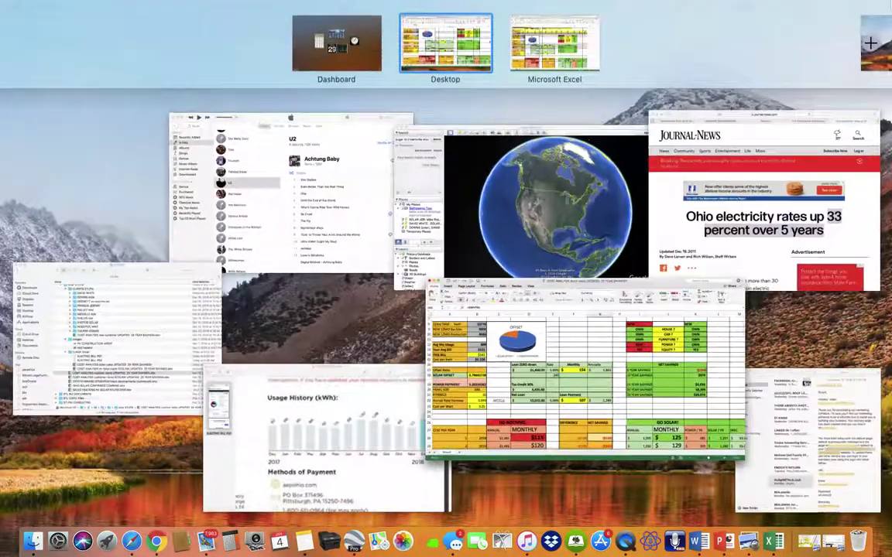
pyautogui.click(662, 199)
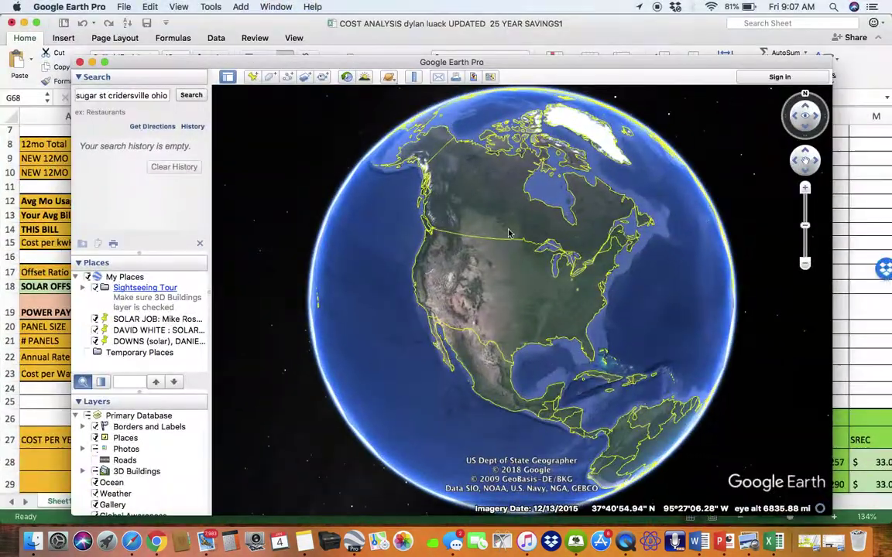
pyautogui.click(131, 96)
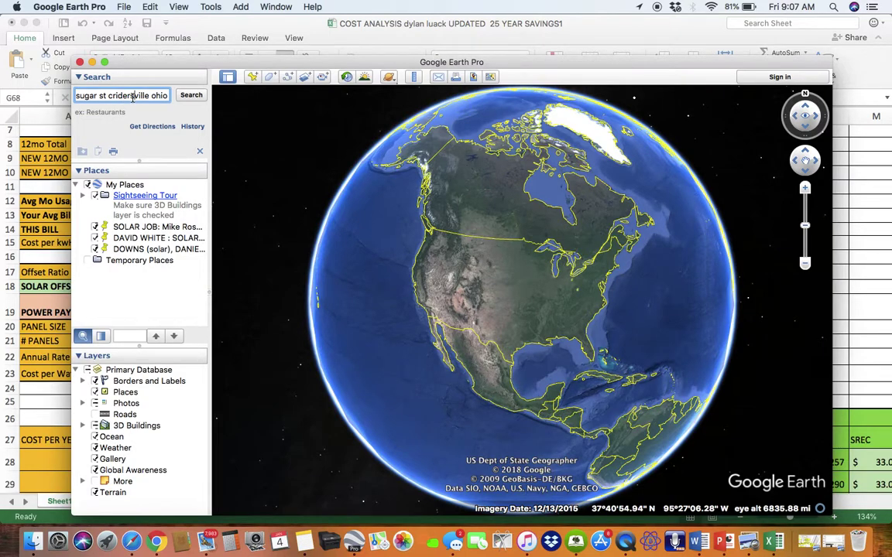
pyautogui.click(137, 95)
pyautogui.click(190, 96)
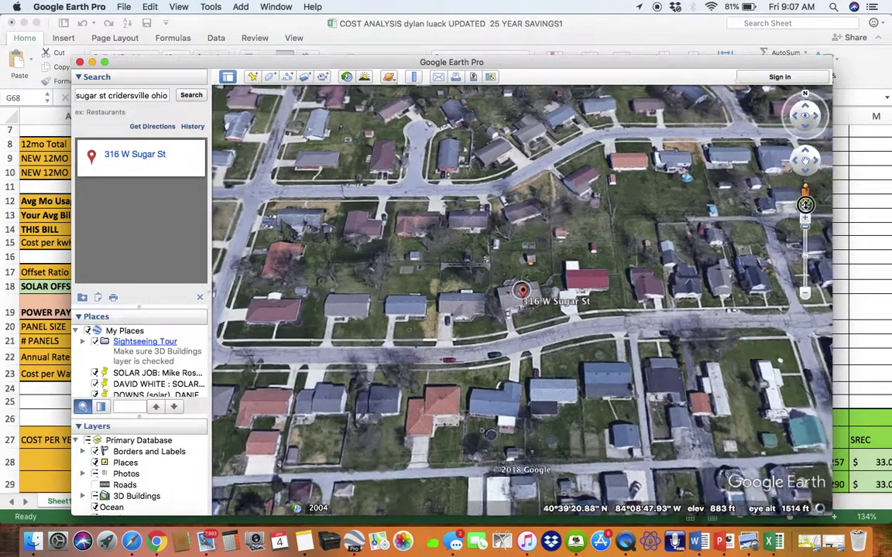
# Step: Inspect the customer's roof and the surrounding houses in an angled close-up aerial view
pyautogui.click(805, 204)
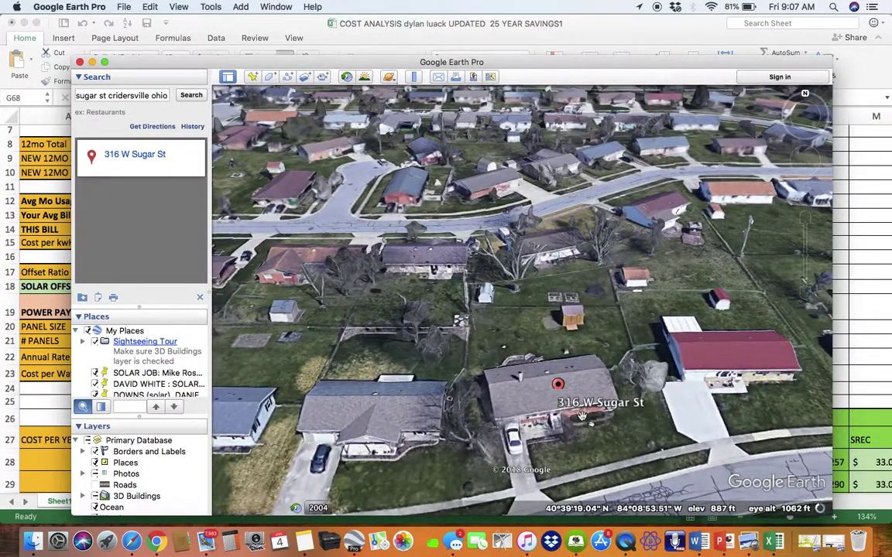
pyautogui.moveTo(558, 364)
pyautogui.mouseDown()
pyautogui.moveTo(577, 296)
pyautogui.moveTo(564, 443)
pyautogui.moveTo(547, 418)
pyautogui.moveTo(535, 419)
pyautogui.mouseUp()
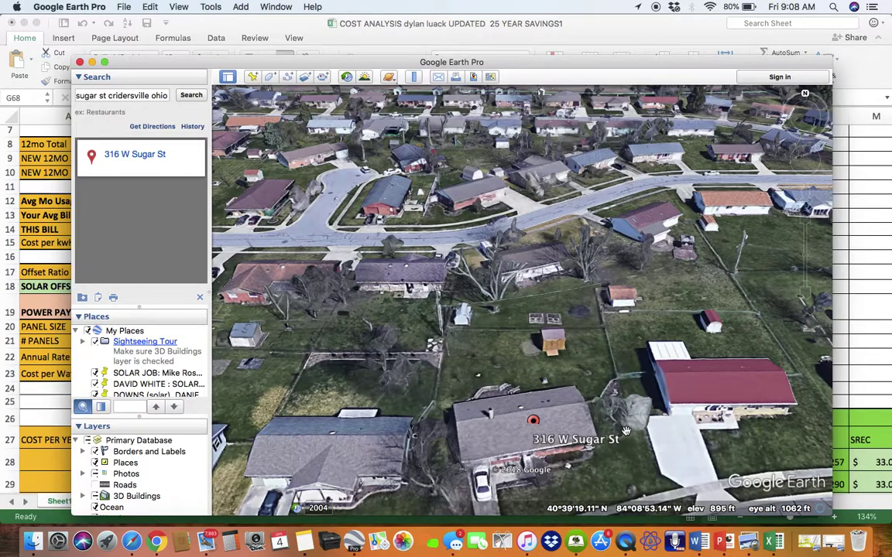
pyautogui.doubleClick(582, 433)
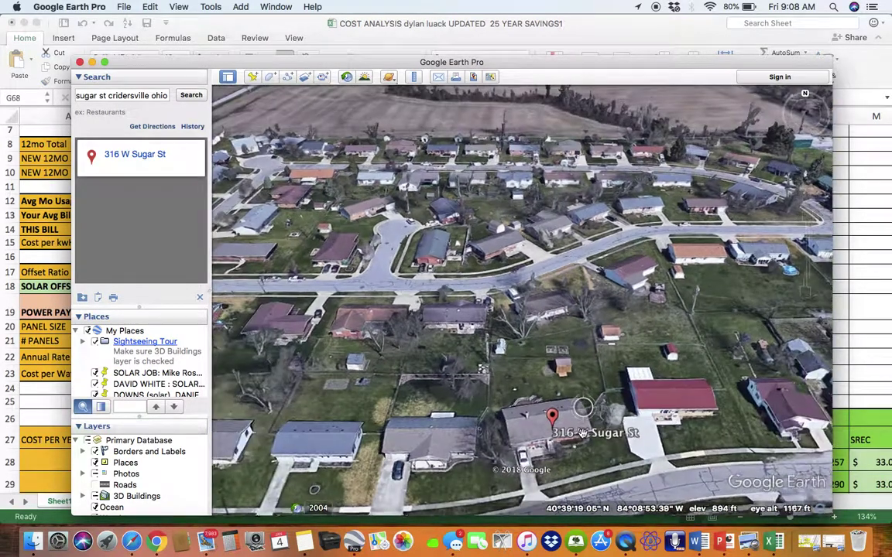
pyautogui.moveTo(569, 402); pyautogui.dragTo(567, 259)
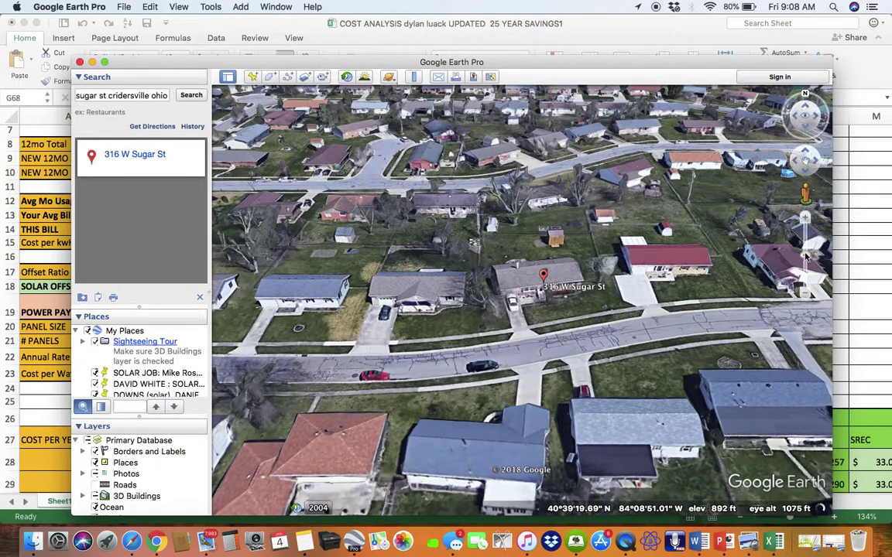
# Step: Enter Street View at the property and look at the house and its neighbour from the road
pyautogui.click(818, 173)
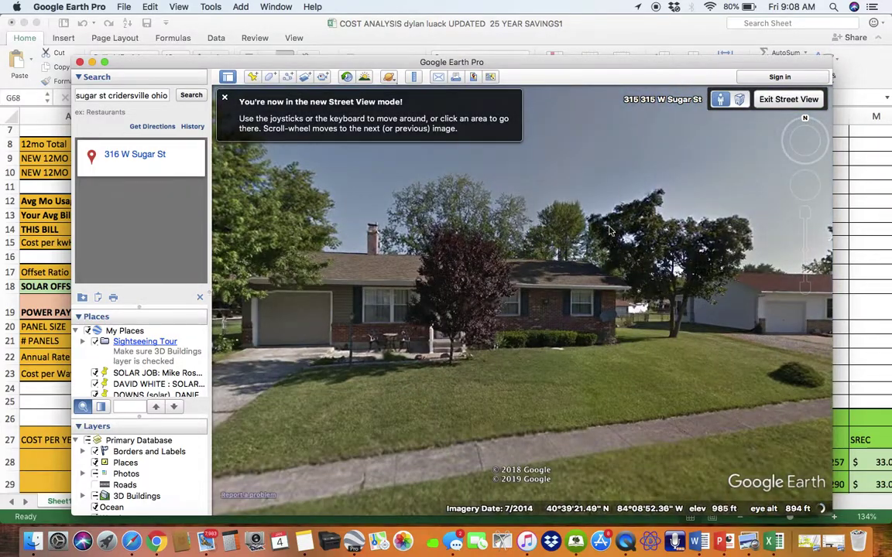
pyautogui.click(471, 353)
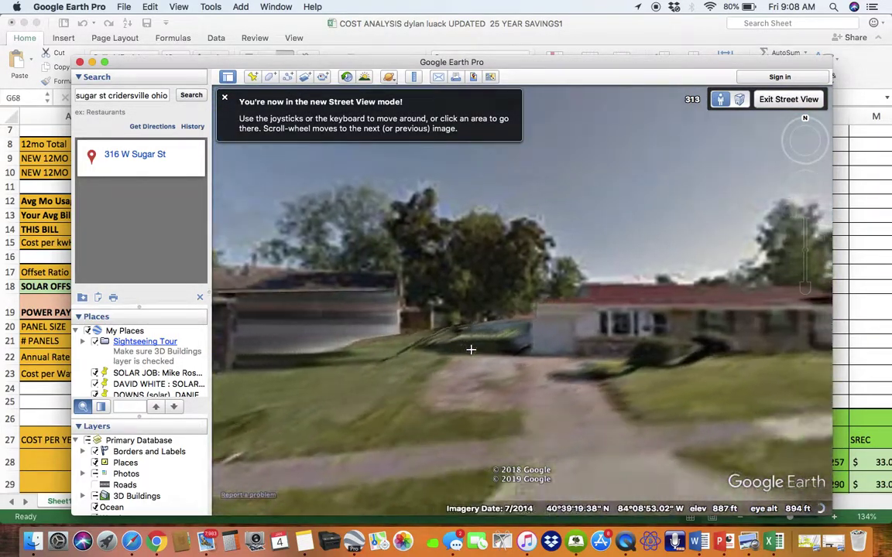
pyautogui.click(471, 349)
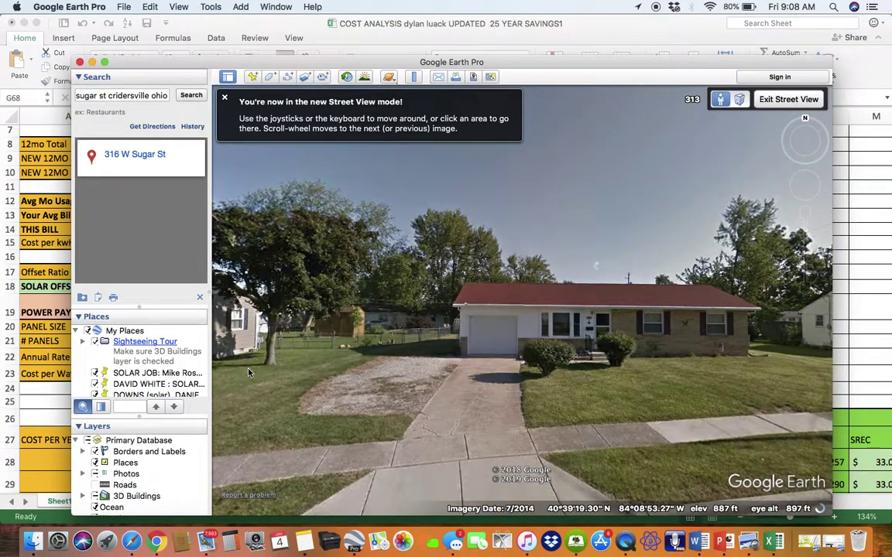
pyautogui.click(247, 371)
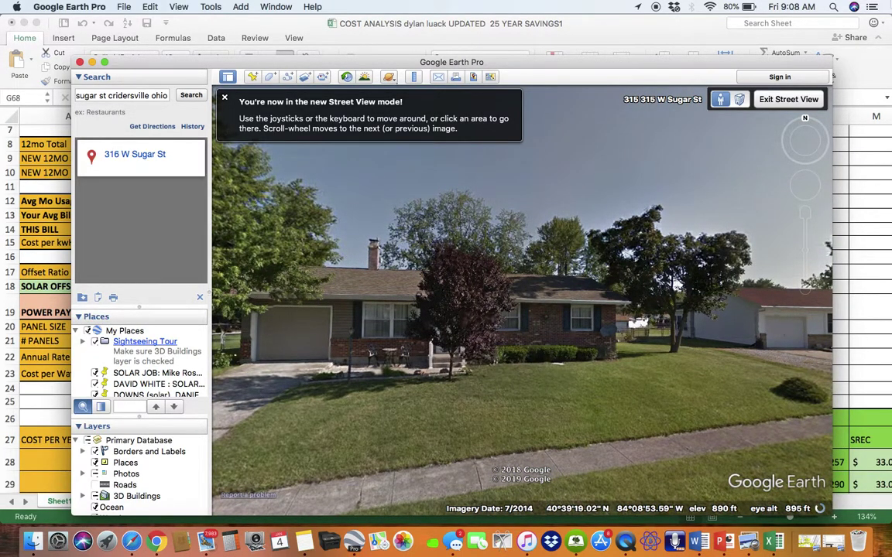
# Step: Return to the Excel cost analysis and check the zero-down loan's amount, rate, term and monthly payment
pyautogui.moveTo(868, 28)
pyautogui.click(532, 348)
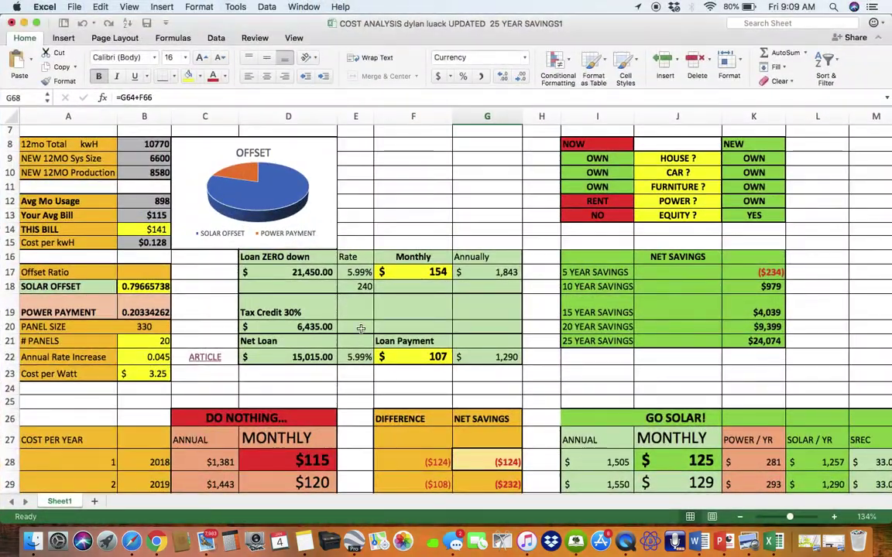
pyautogui.click(298, 276)
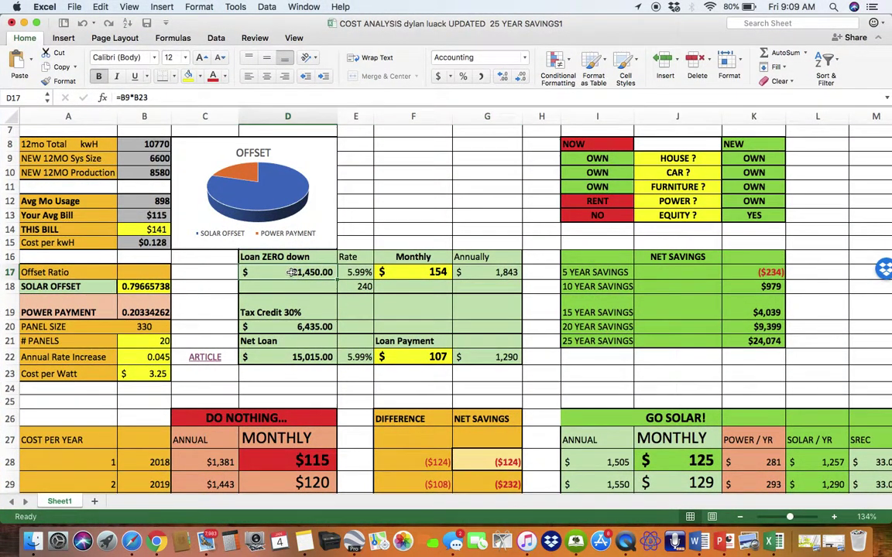
pyautogui.click(360, 274)
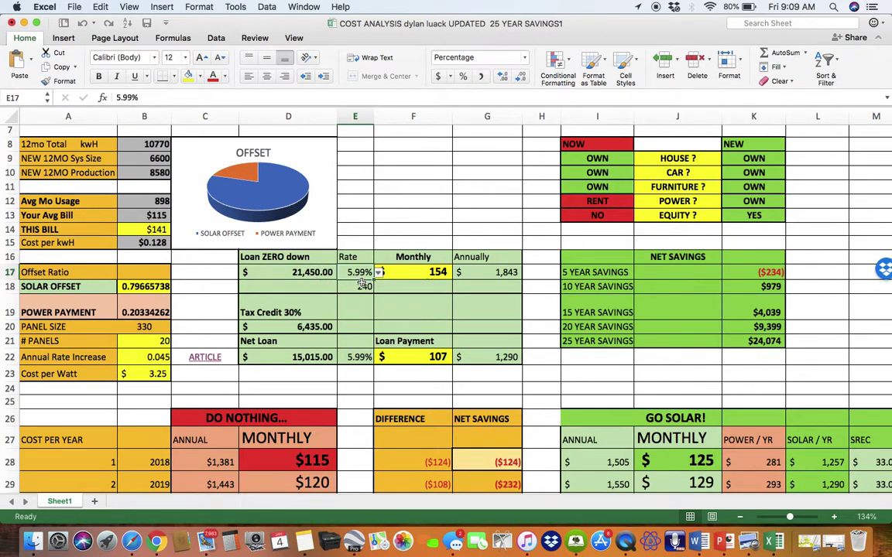
pyautogui.click(363, 286)
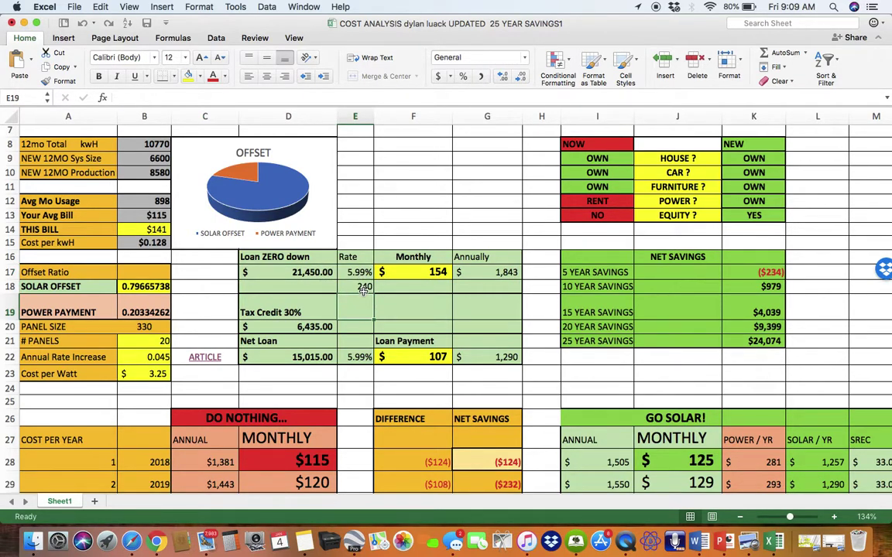
pyautogui.click(438, 275)
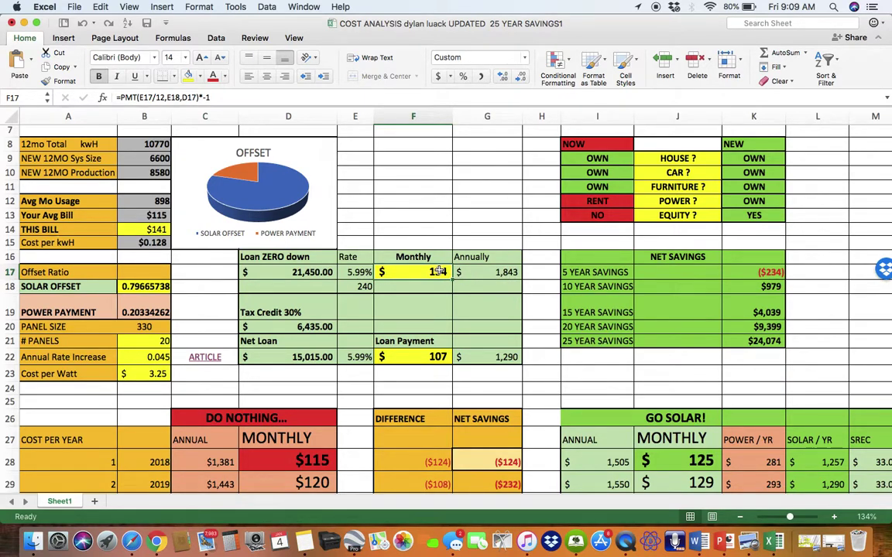
# Step: Check the reduced loan payment, the 30% tax credit and the net loan against the zero-down loan amount
pyautogui.click(444, 358)
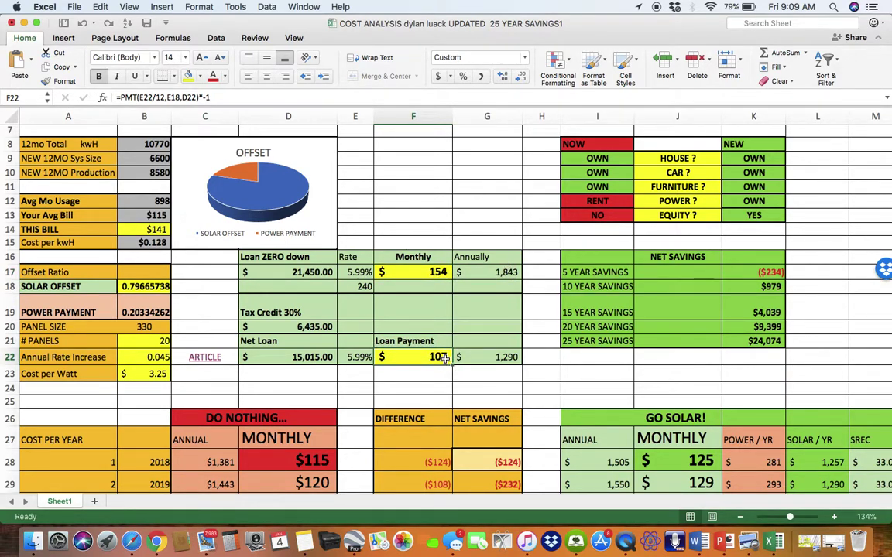
pyautogui.click(316, 325)
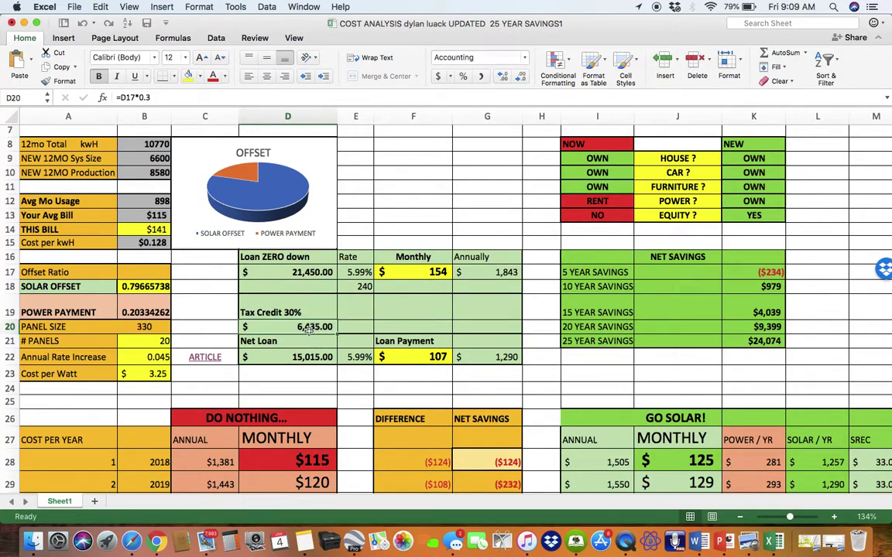
pyautogui.click(316, 356)
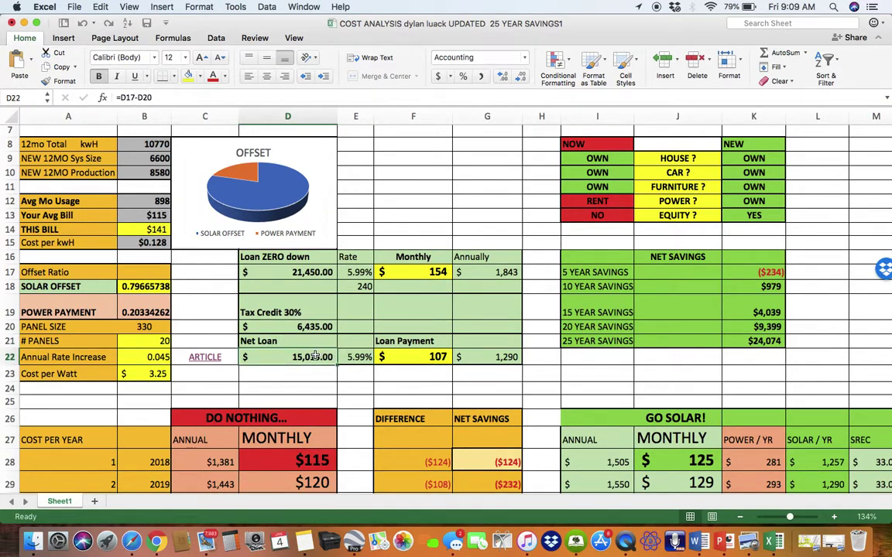
pyautogui.click(305, 272)
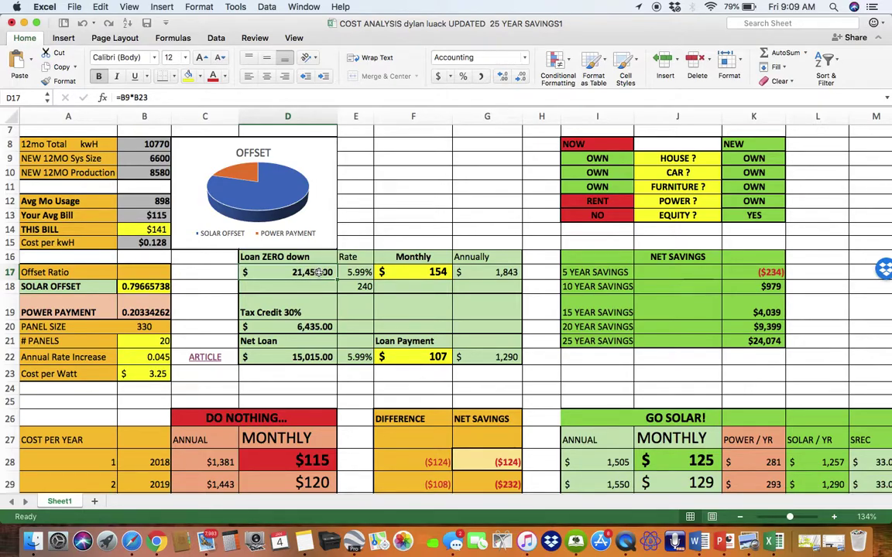
pyautogui.scroll(2, 319, 272)
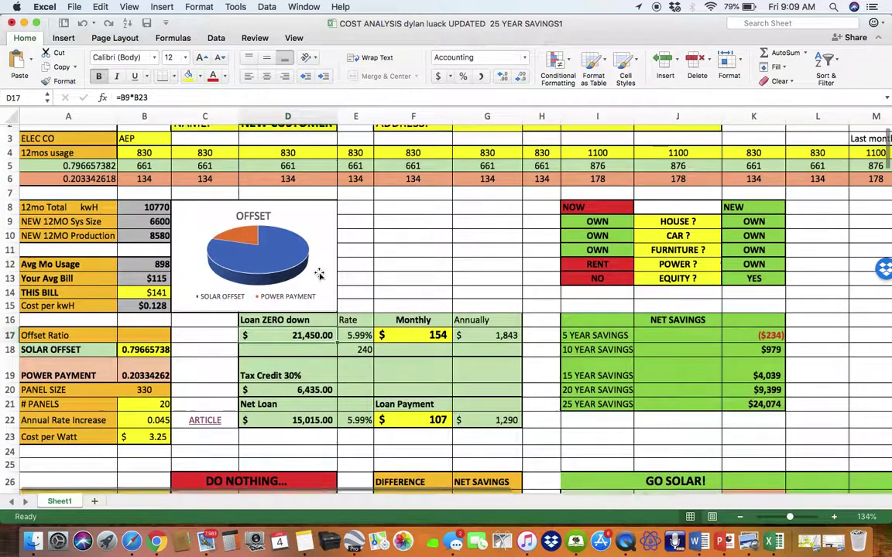
pyautogui.scroll(-5, 318, 273)
pyautogui.scroll(5, 318, 272)
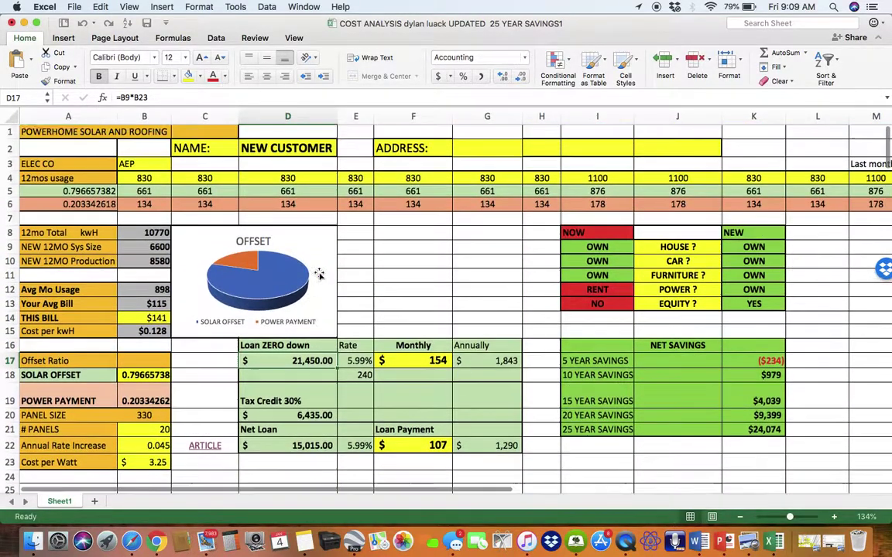